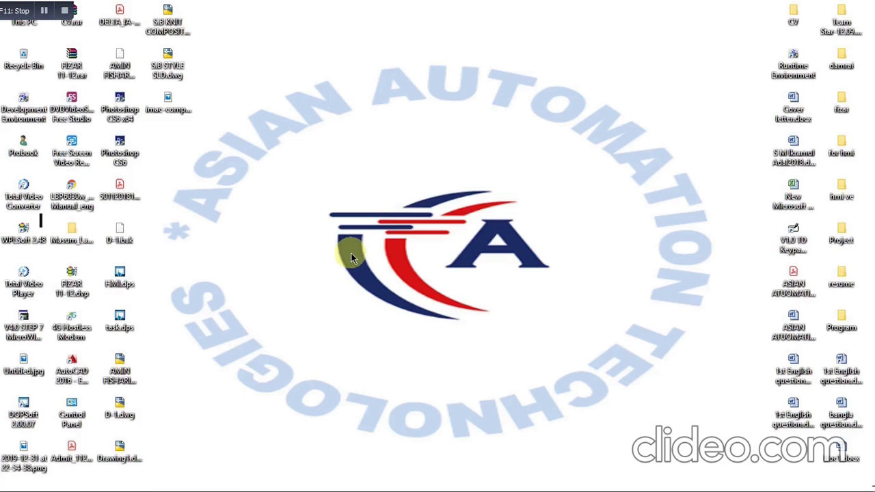
Launch the DIAView Development Environment from the desktop.
left_click(24, 98)
left_click(23, 99)
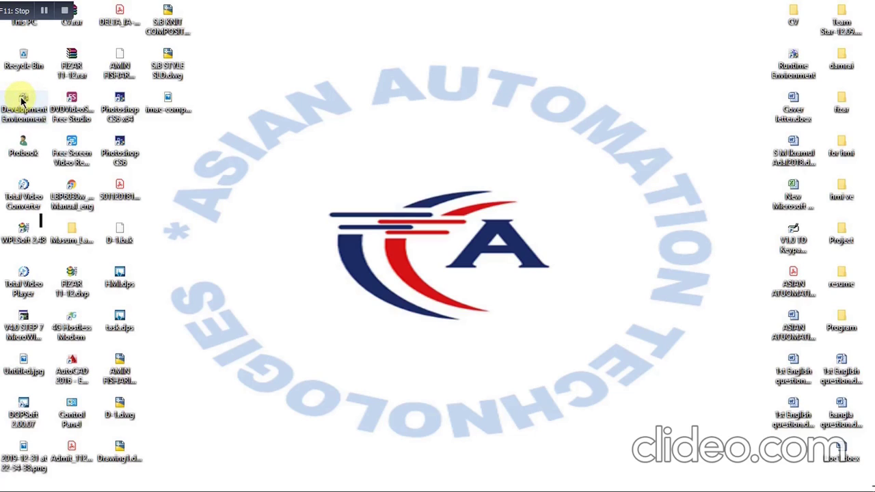
left_click(22, 101)
left_click(23, 102)
double_click(23, 101)
left_click(505, 279)
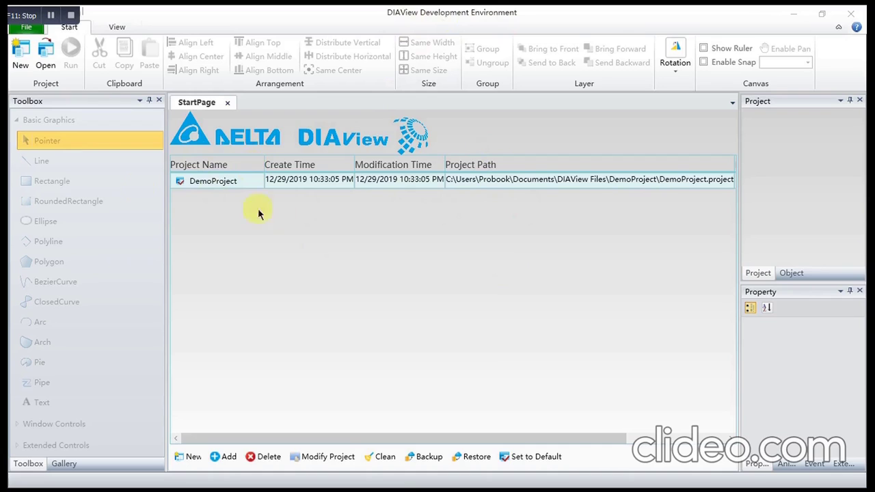
Start a new project and try to create it under the name "Motor_ Controlling" in the default location.
left_click(22, 55)
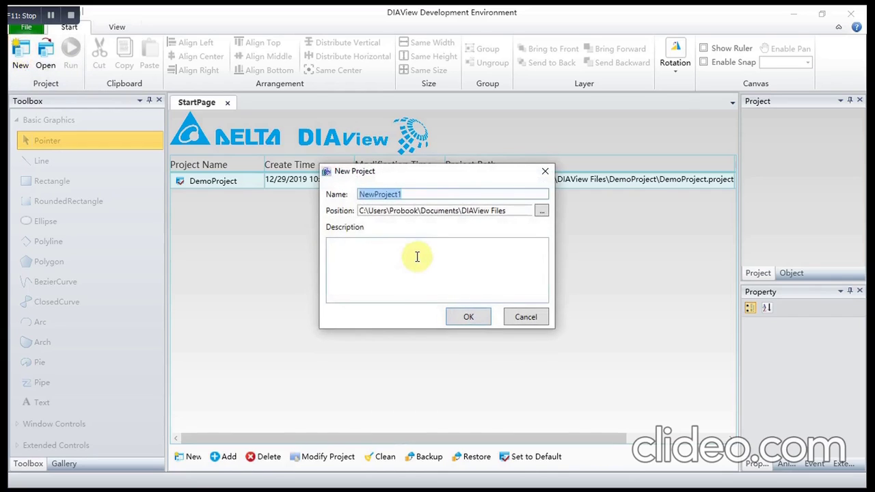
left_click(416, 194)
left_click_drag(416, 194, 358, 196)
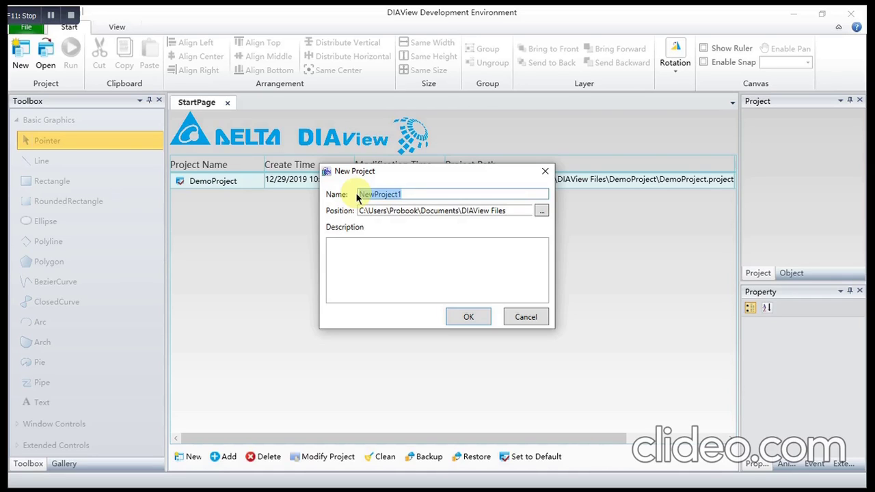
type("m")
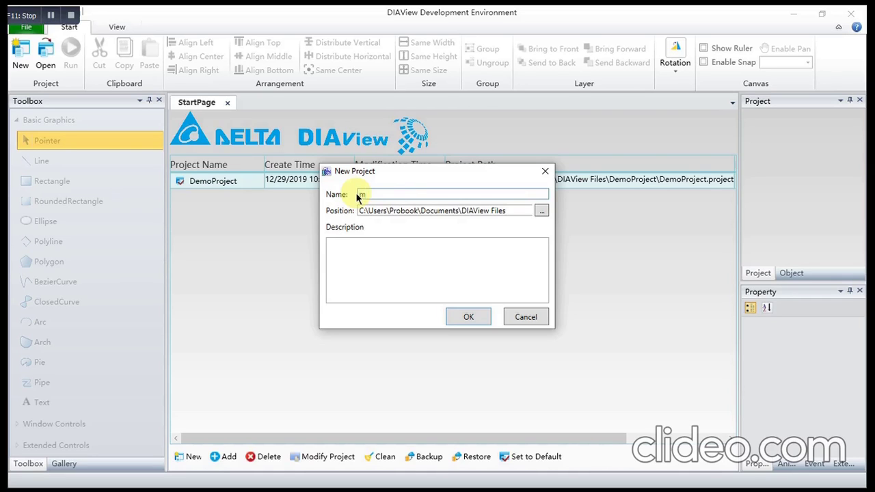
key("BackSpace")
type("Motor_Controlling")
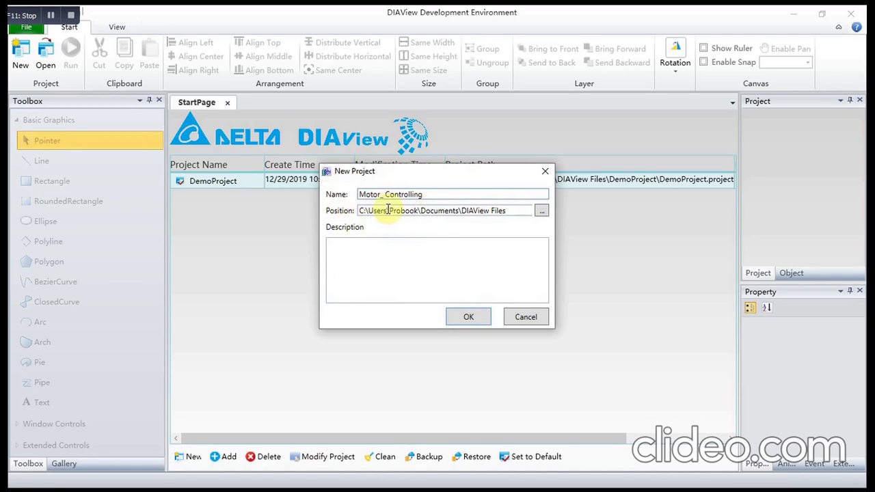
left_click(468, 319)
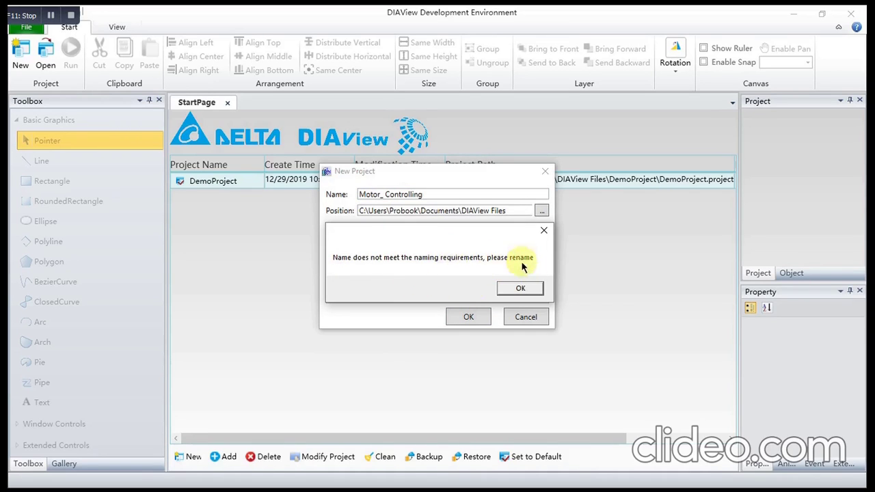
Correct the project name to Motor_Controlling without the space and create the project.
left_click(531, 289)
left_click(382, 196)
type("_")
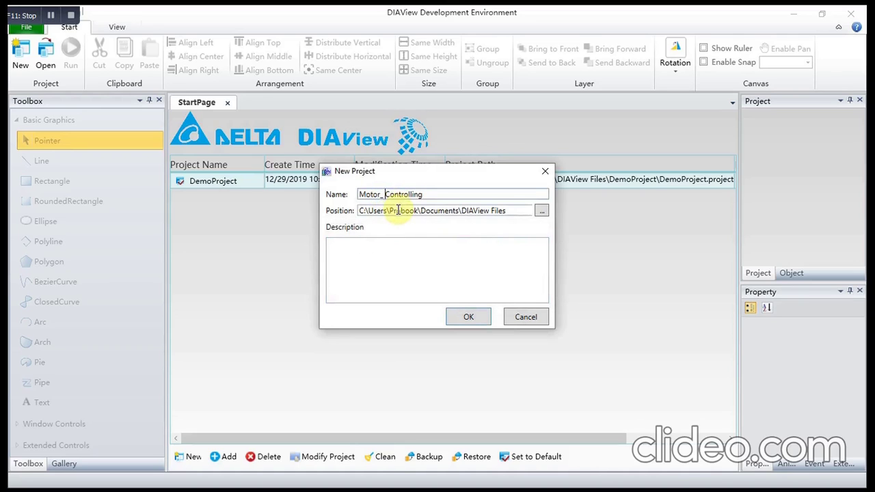
key("Delete")
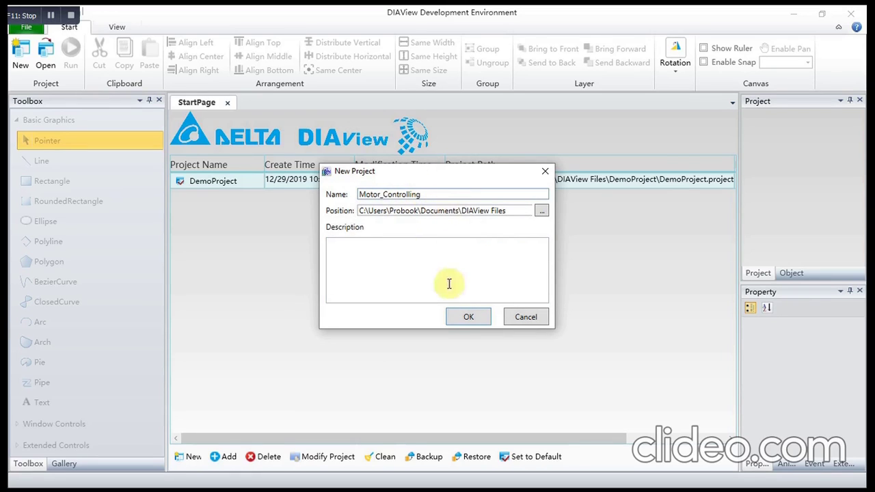
left_click(469, 318)
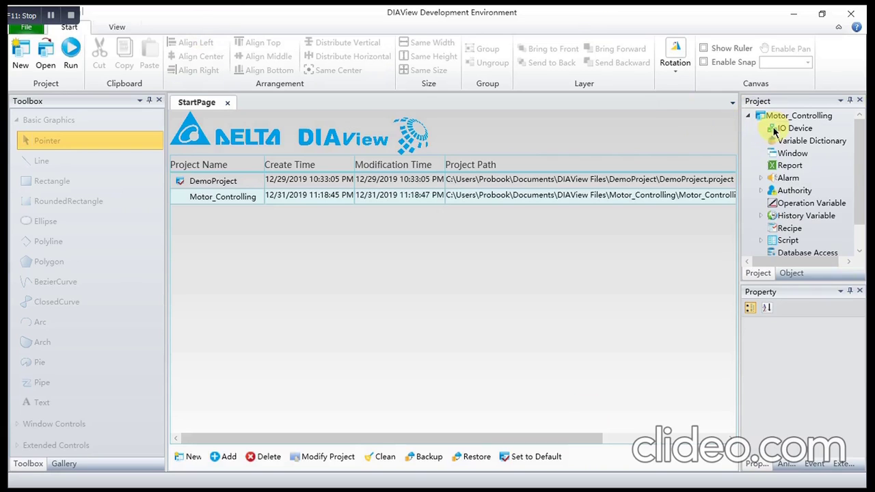
Add a new IO device using Delta's DVP Modbus Serial ASCII driver on serial port COM1 with the default communication settings.
right_click(775, 131)
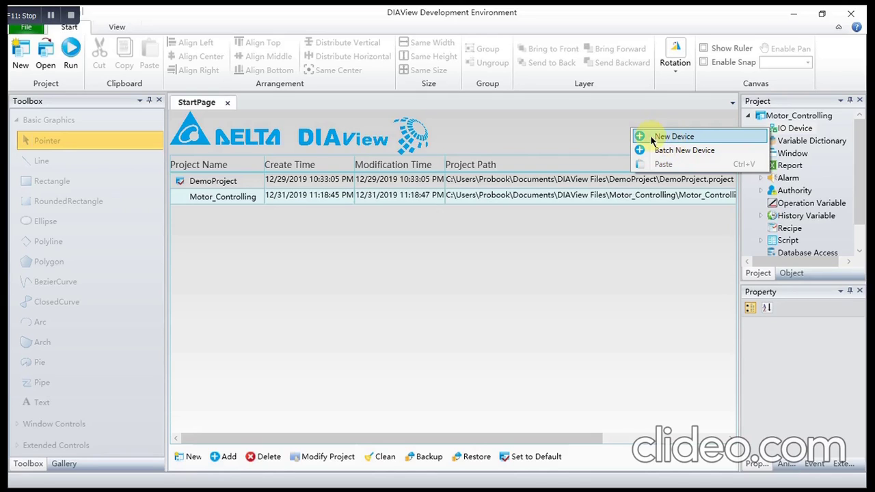
left_click(674, 137)
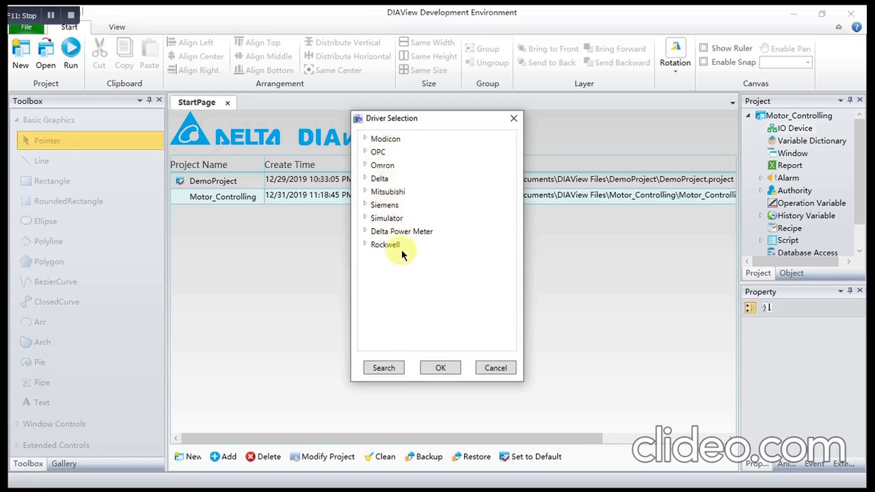
left_click(365, 178)
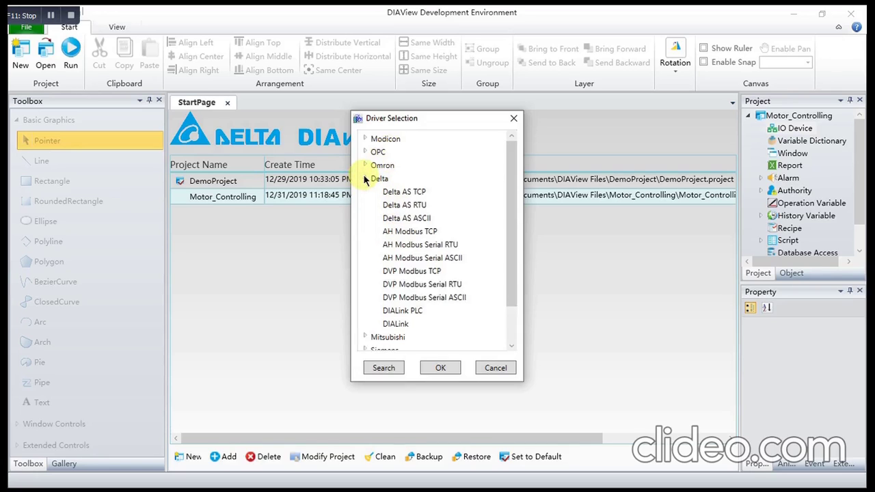
left_click(415, 299)
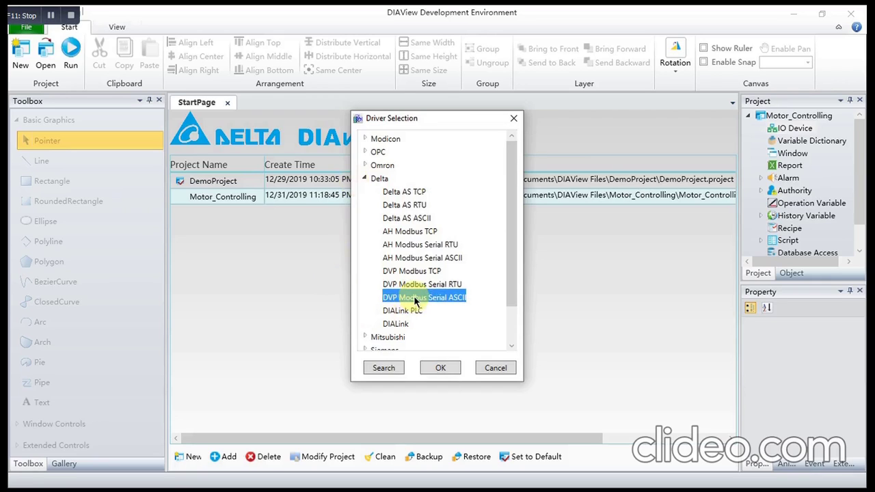
left_click(441, 369)
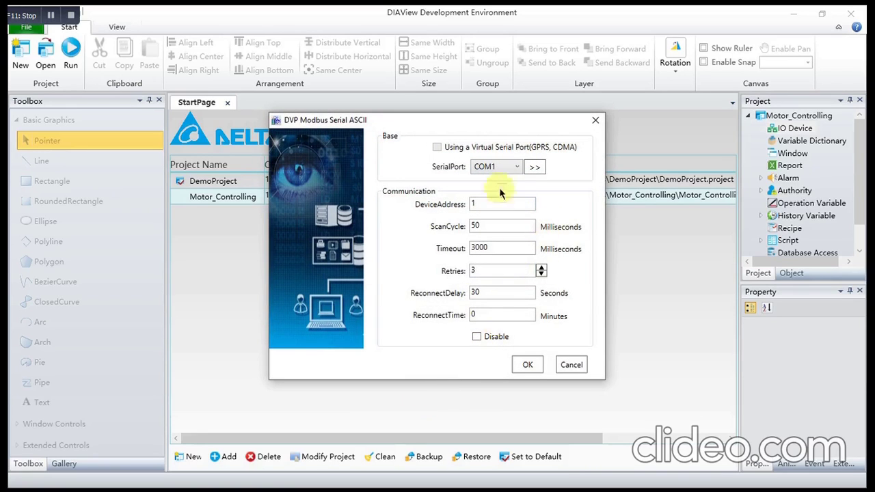
left_click(517, 167)
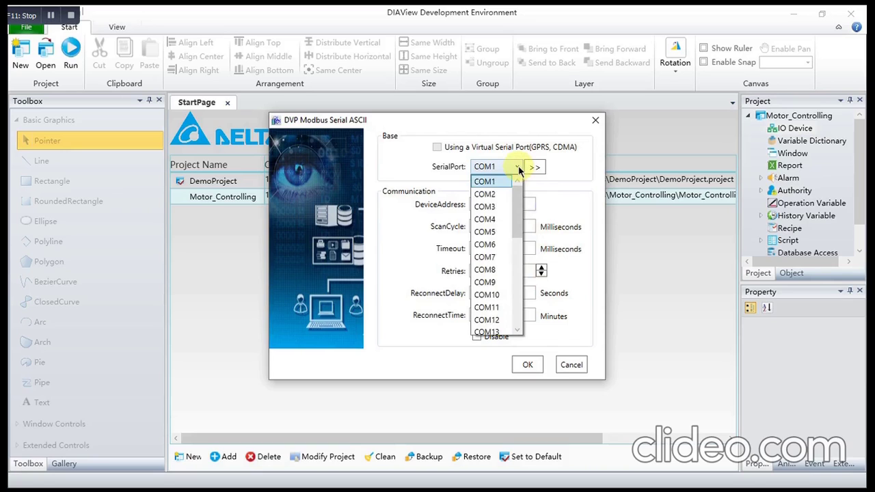
left_click(519, 169)
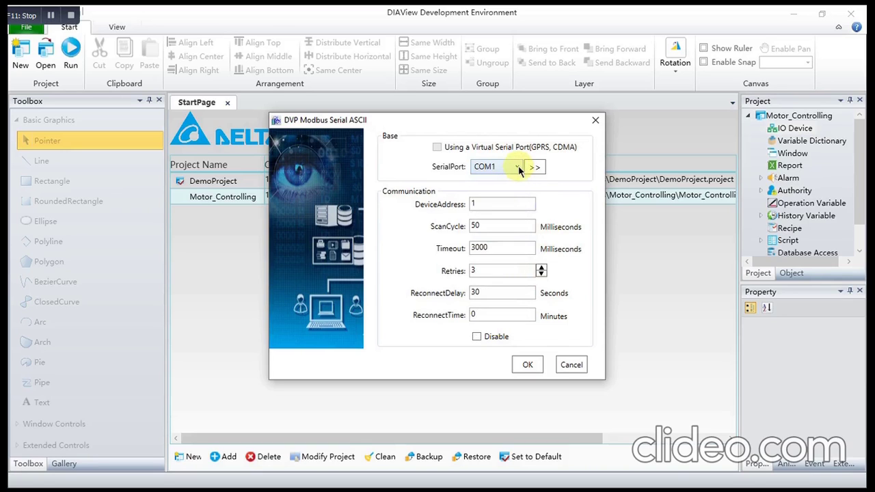
left_click(526, 365)
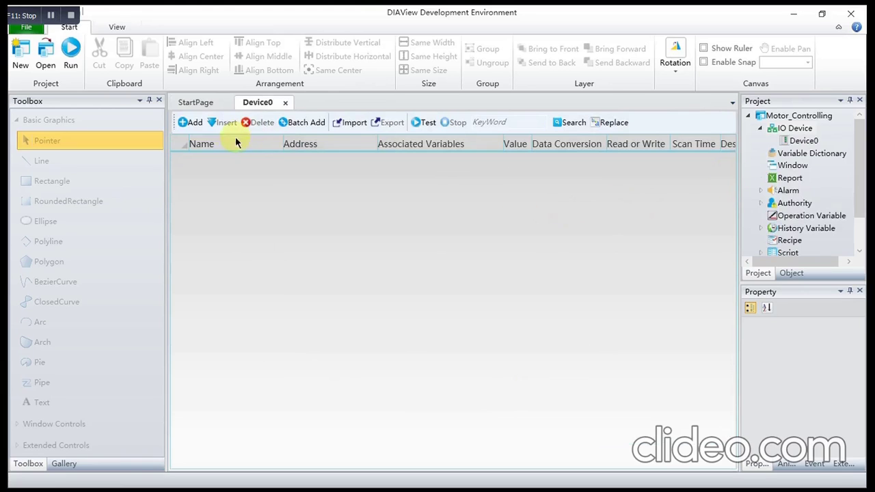
Add an address entry to the new device and name it Input_Output.
left_click(186, 123)
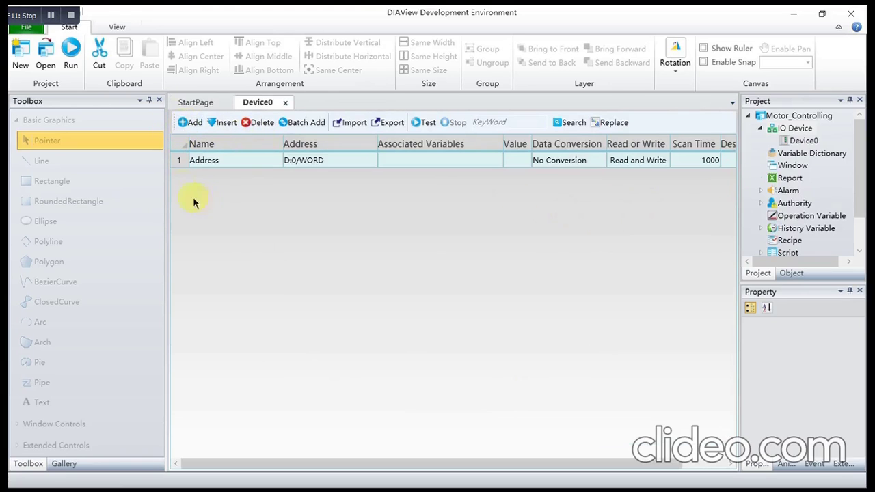
double_click(256, 160)
left_click_drag(277, 160, 182, 160)
left_click(236, 165)
left_click_drag(236, 165, 185, 166)
left_click(249, 162)
left_click_drag(266, 159, 187, 168)
left_click(232, 160)
left_click_drag(254, 160, 191, 161)
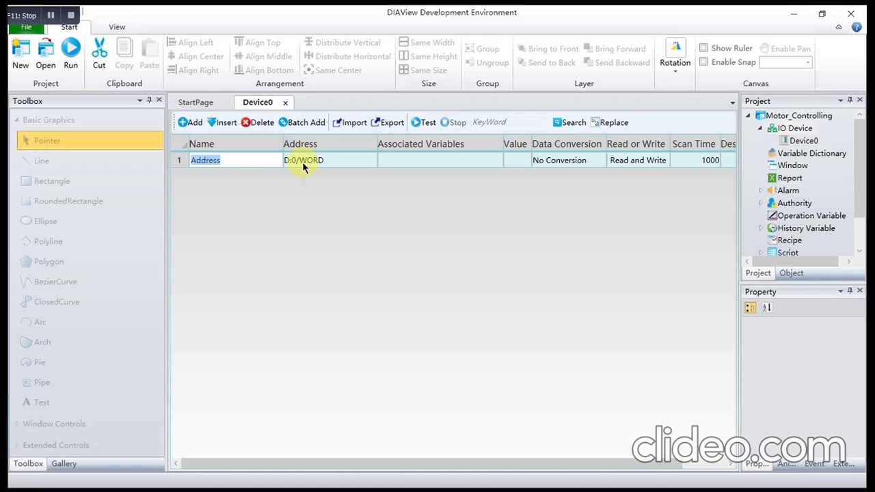
type("Input_ Output")
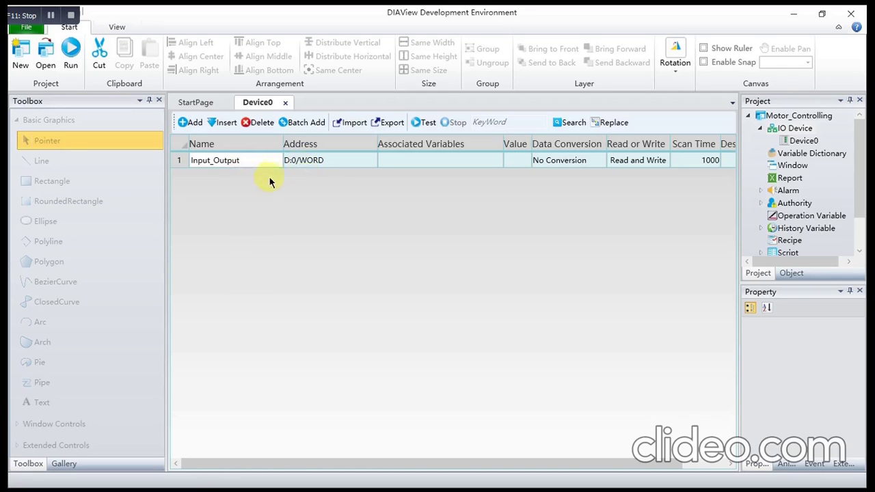
Set the Input_Output entry's address type to X:External input relay(Bit Octal R) with unit 0 and value type BOOL.
left_click(362, 163)
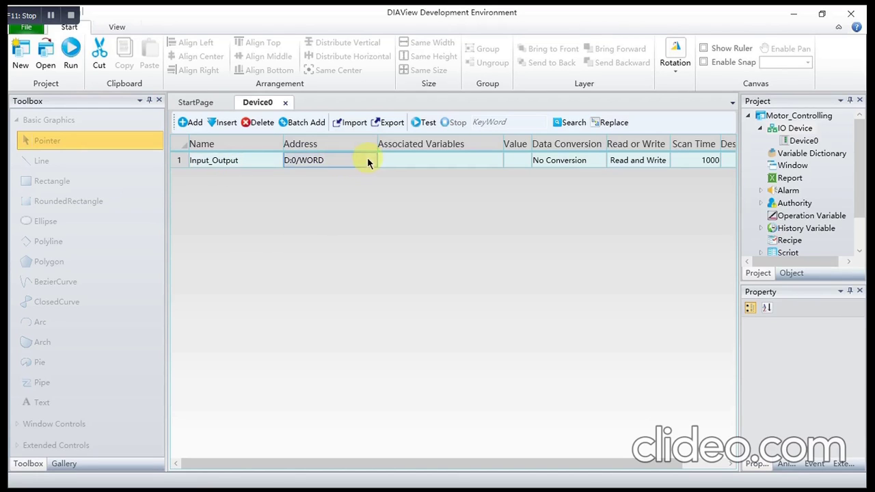
left_click(371, 163)
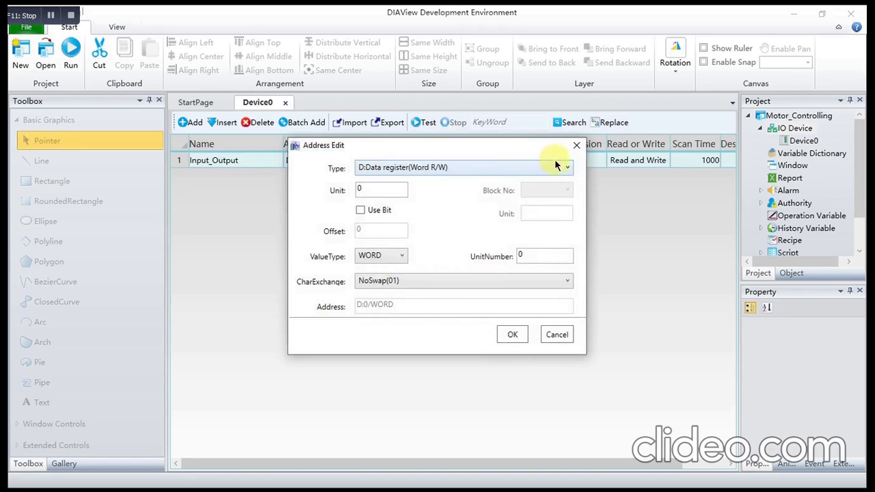
left_click(553, 167)
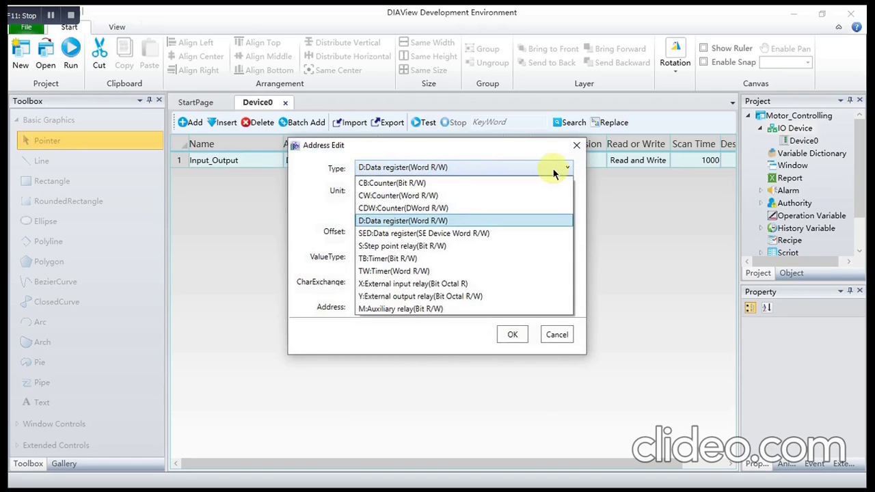
left_click(476, 283)
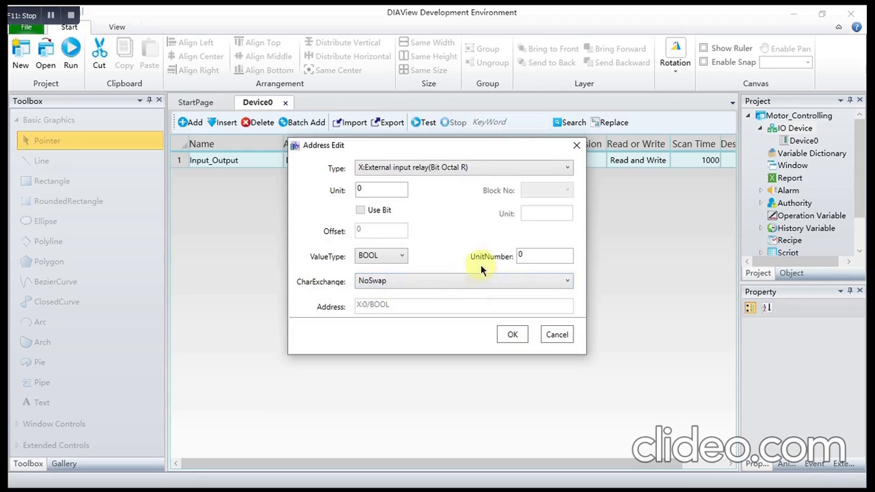
left_click(514, 335)
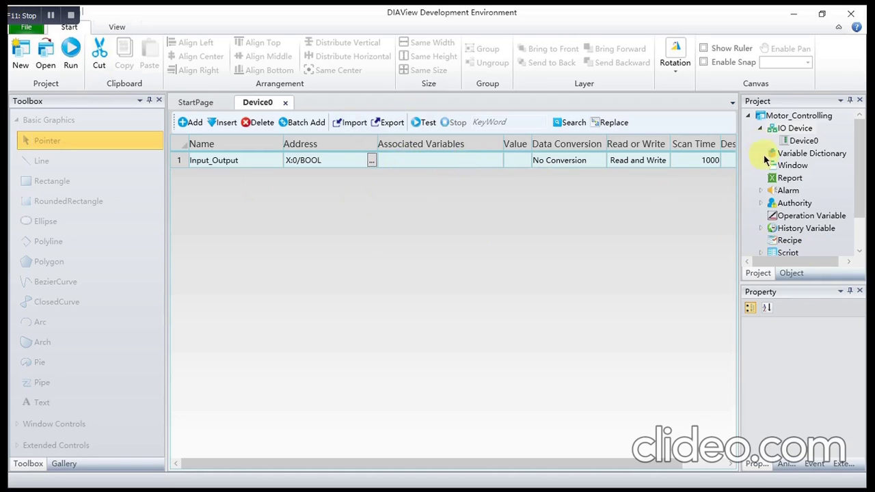
Rename the IO device as DVPSX2 and reopen its address table.
right_click(802, 145)
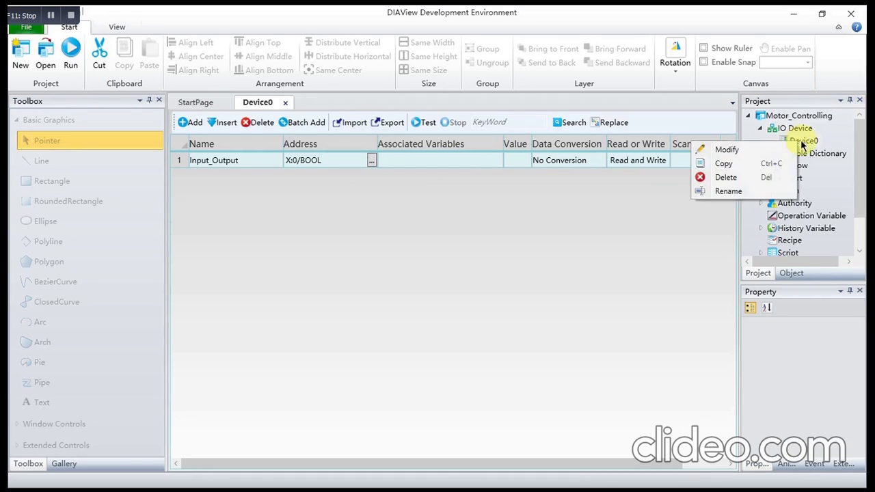
left_click(748, 196)
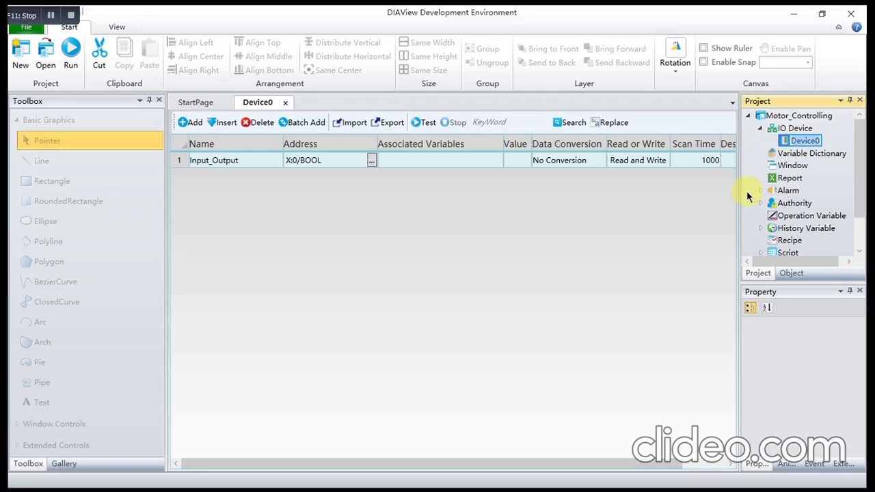
type("DVPSX2")
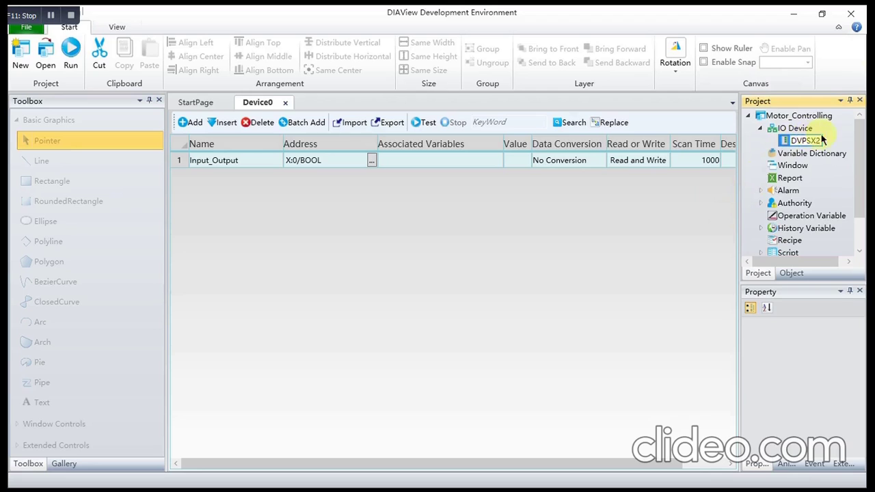
left_click(681, 209)
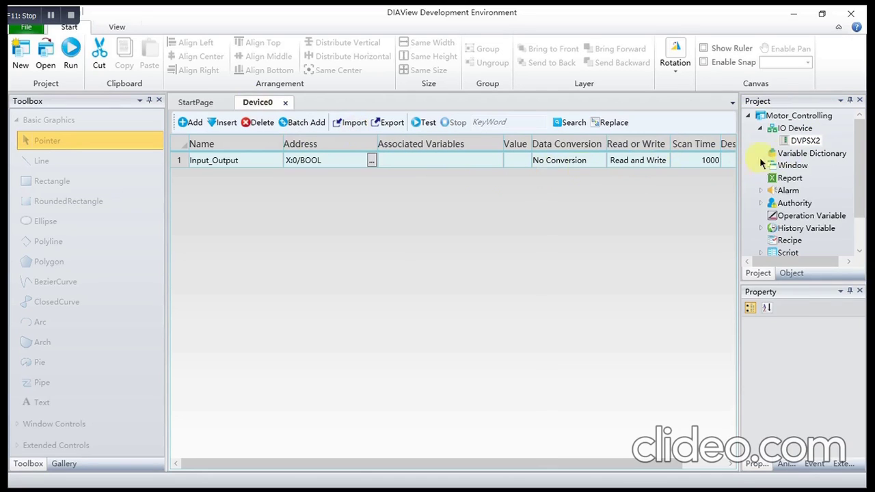
double_click(786, 141)
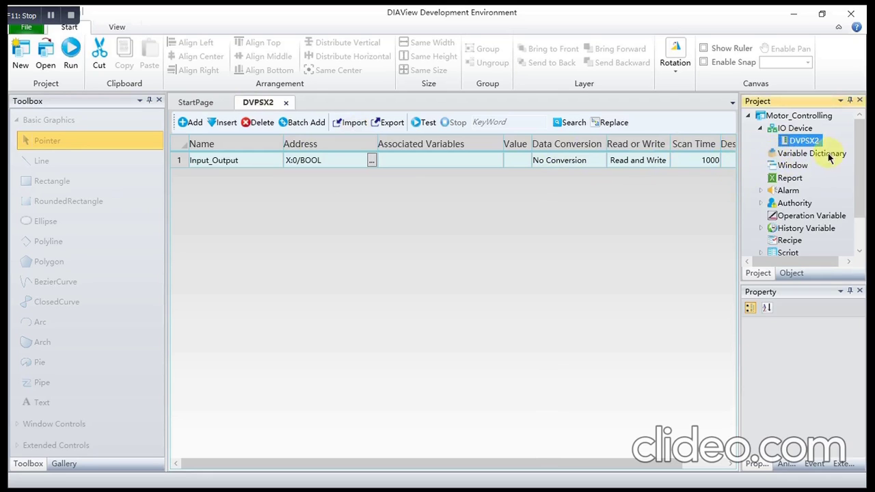
Add a variable to the project's Variable Dictionary and name it MOTOR.
left_click(784, 156)
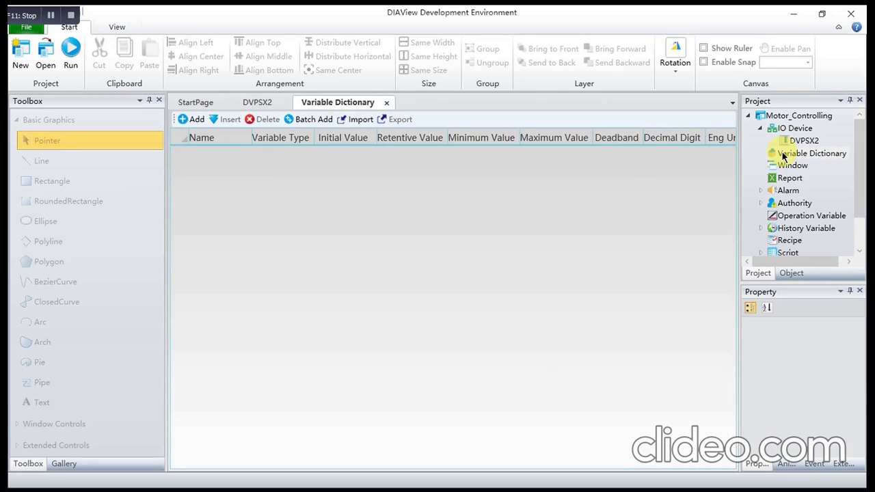
left_click(188, 124)
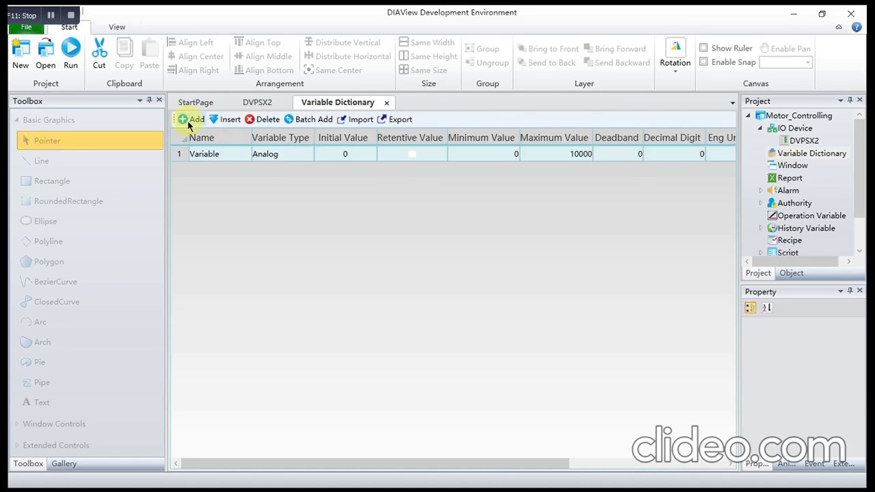
left_click(239, 155)
left_click_drag(239, 155, 179, 159)
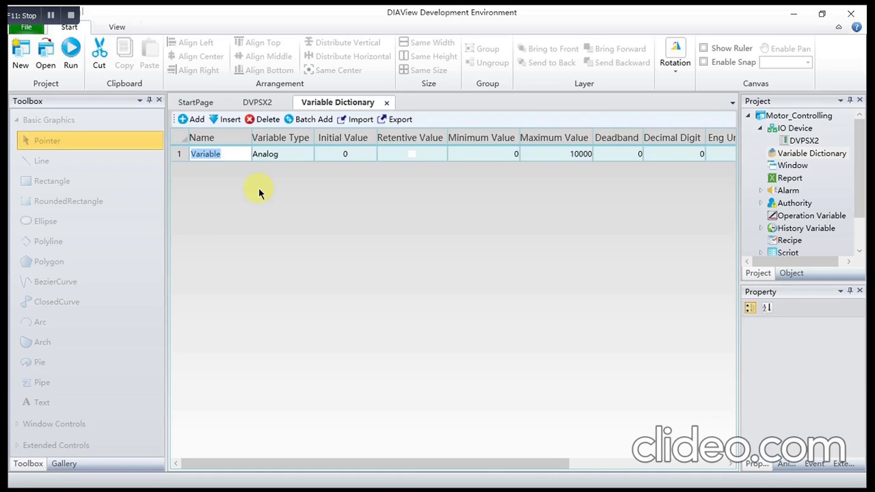
type("MOTOR")
left_click(301, 153)
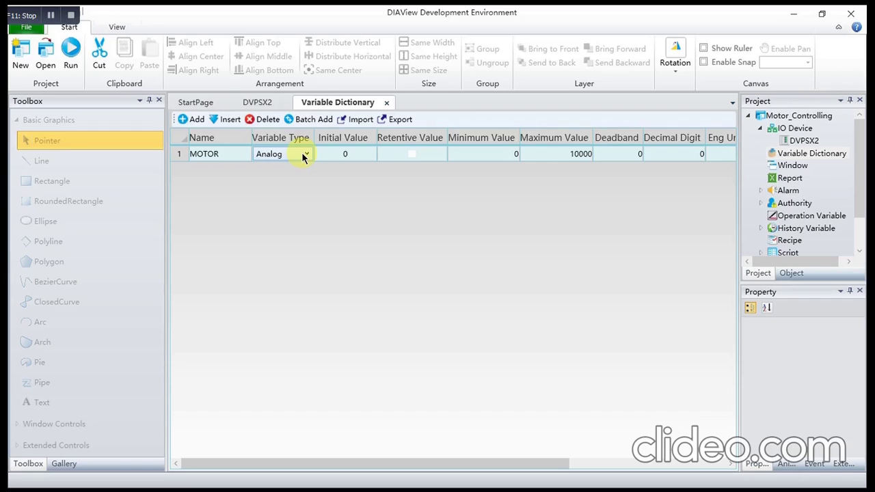
Set the MOTOR variable's type to Digital and its initial value to False.
left_click(307, 155)
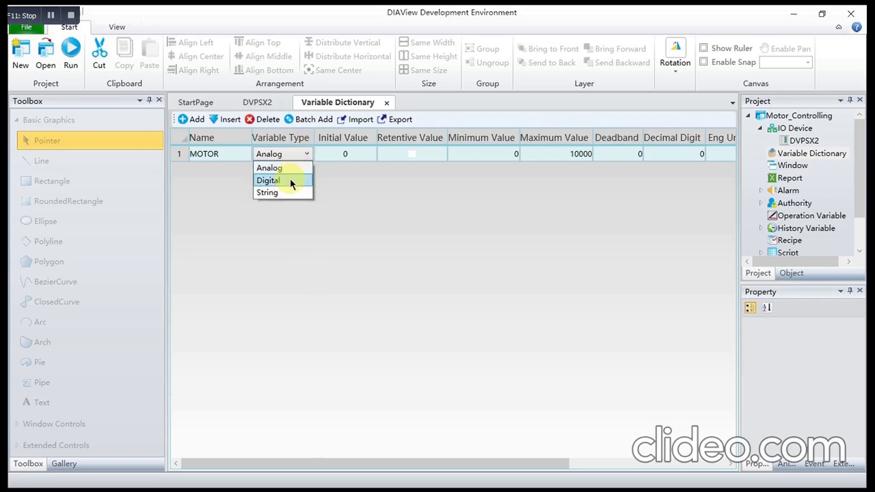
left_click(291, 182)
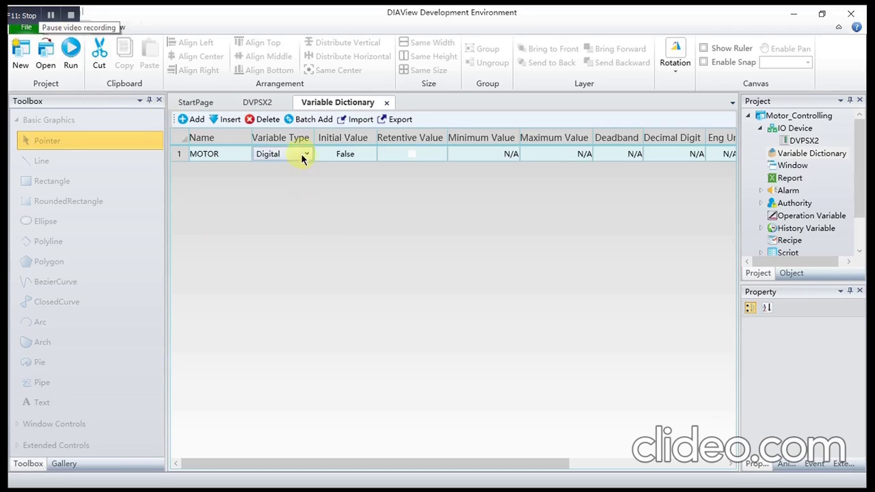
left_click(349, 156)
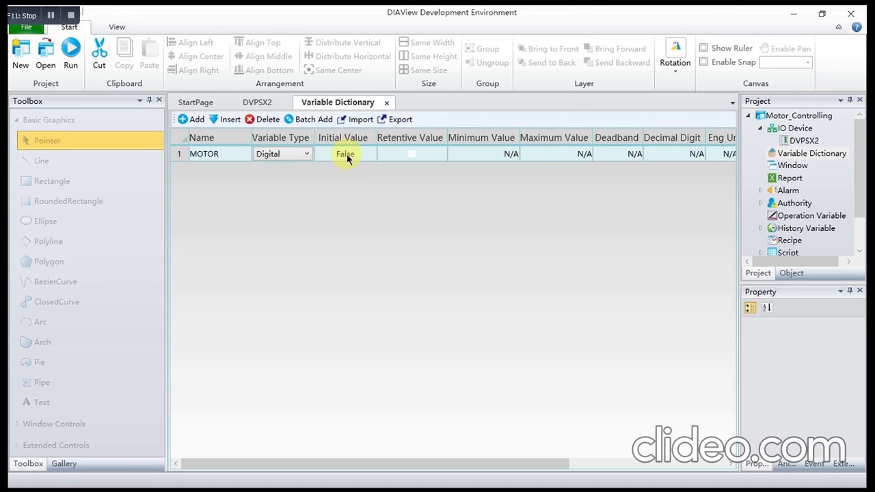
left_click(372, 156)
left_click(371, 155)
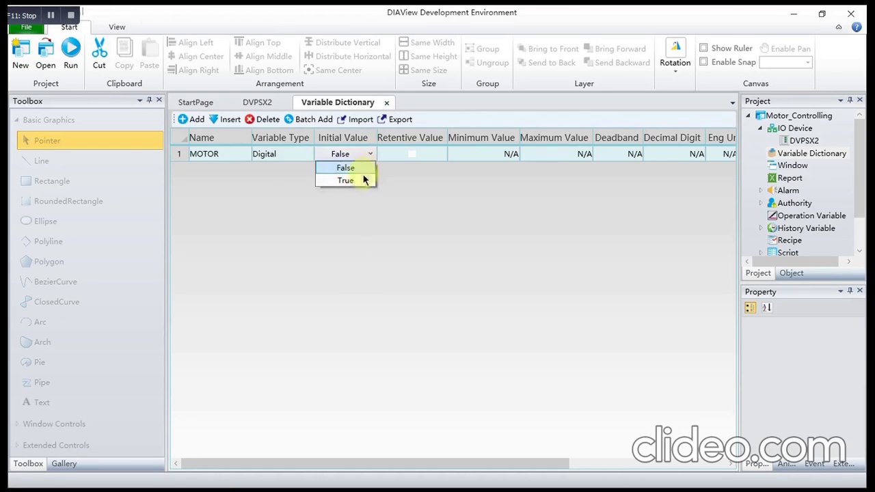
left_click(363, 179)
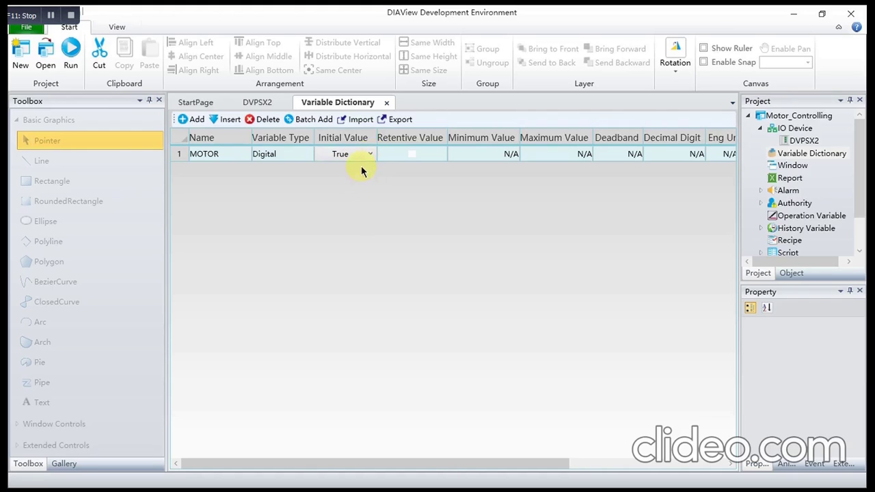
left_click(369, 156)
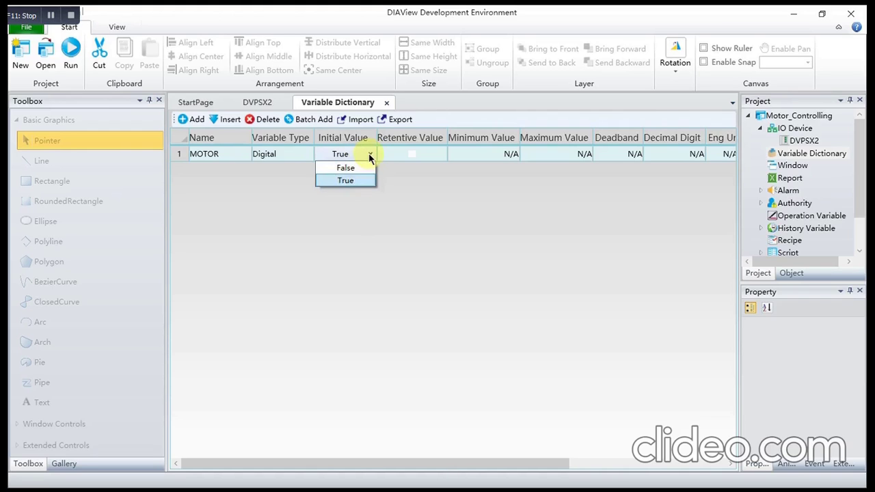
left_click(346, 168)
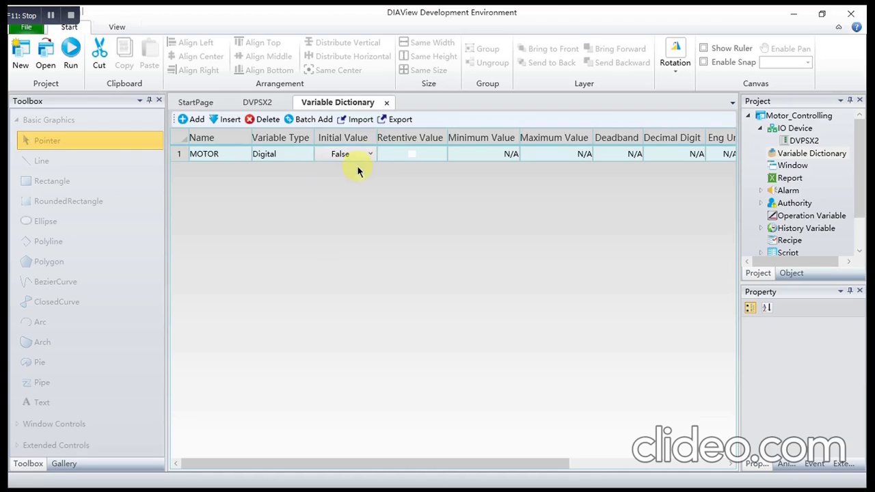
Associate the Input_Output address entry of the DVPSX2 device with the MOTOR variable from the Variable Dictionary.
left_click(266, 108)
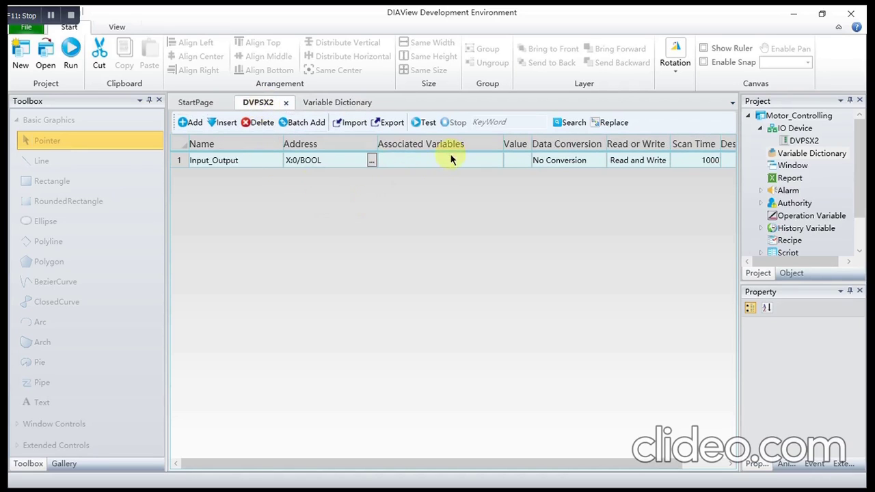
left_click(342, 104)
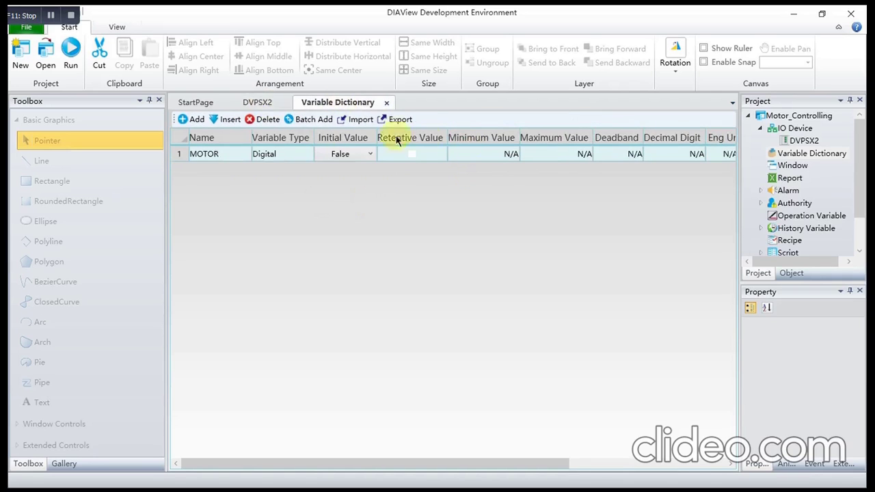
left_click(262, 104)
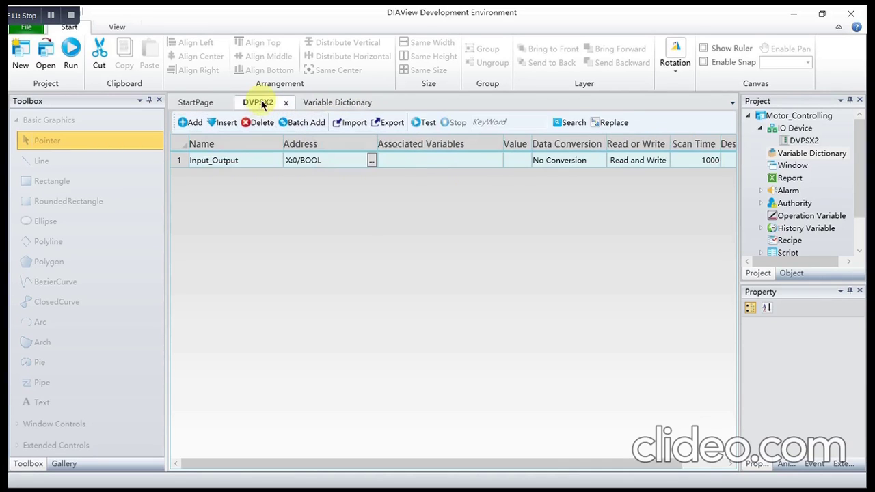
left_click(487, 161)
left_click(497, 162)
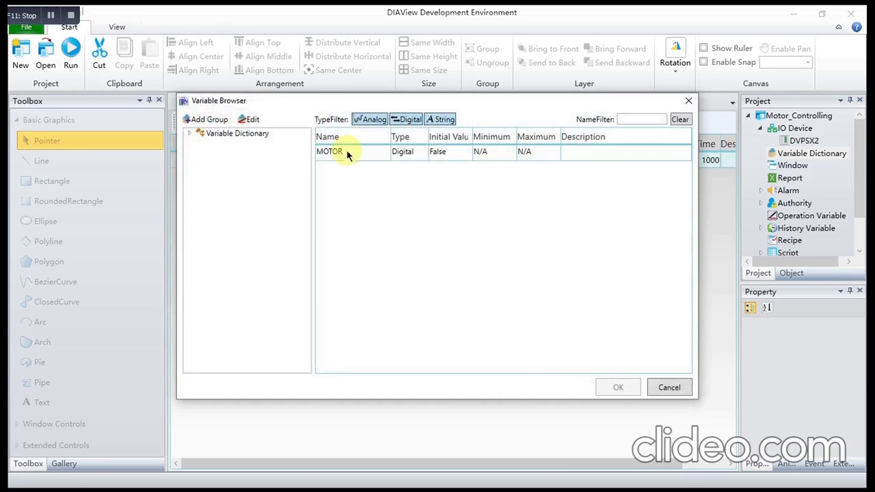
left_click(215, 134)
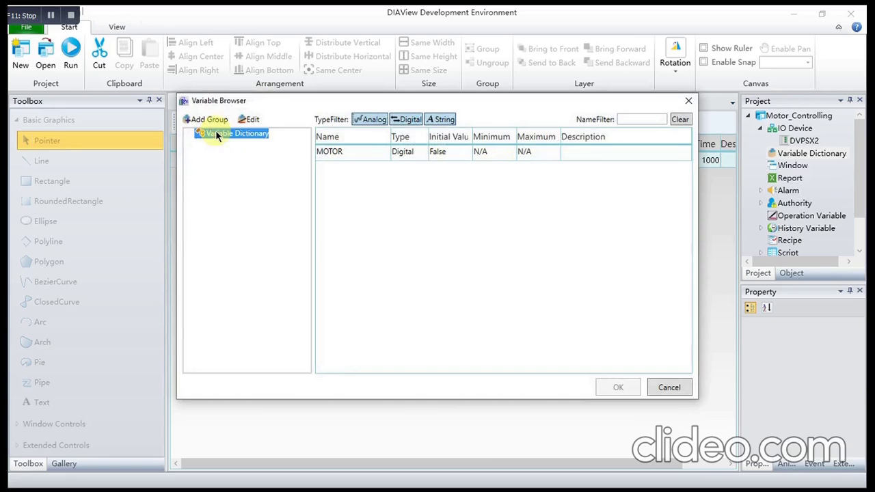
left_click(384, 158)
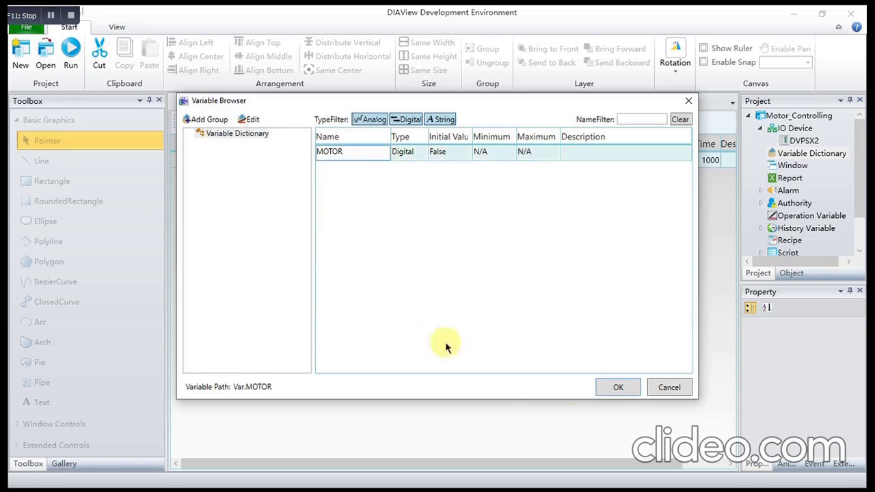
left_click(616, 388)
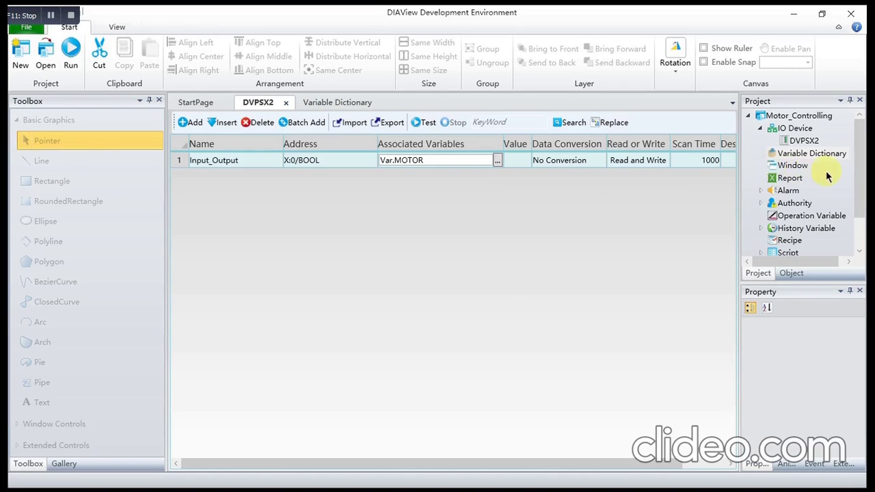
Create a new window in the Motor_Controlling project.
left_click(784, 171)
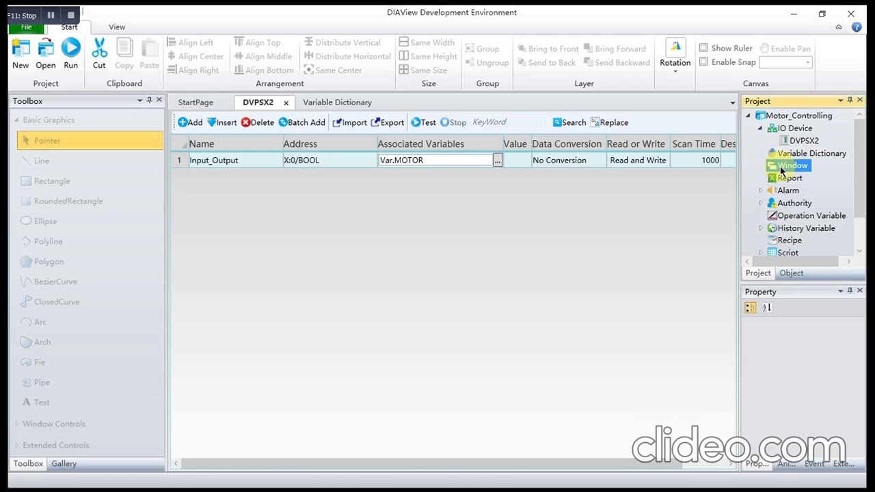
right_click(783, 170)
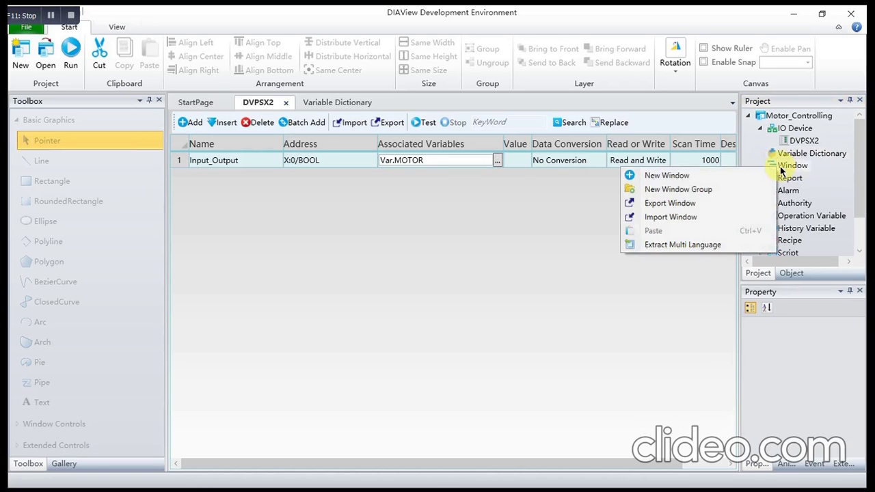
left_click(666, 176)
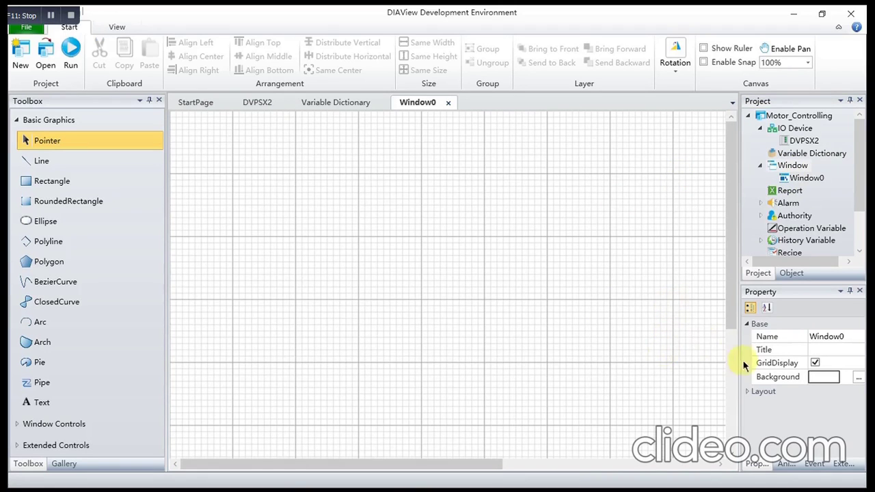
Rename the new window as Motor_Control and open it for editing.
right_click(792, 183)
left_click(717, 214)
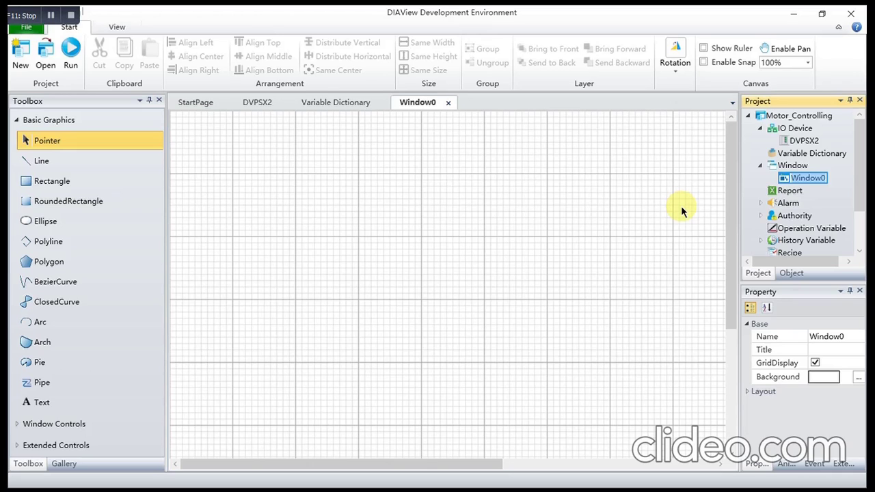
type("Mo")
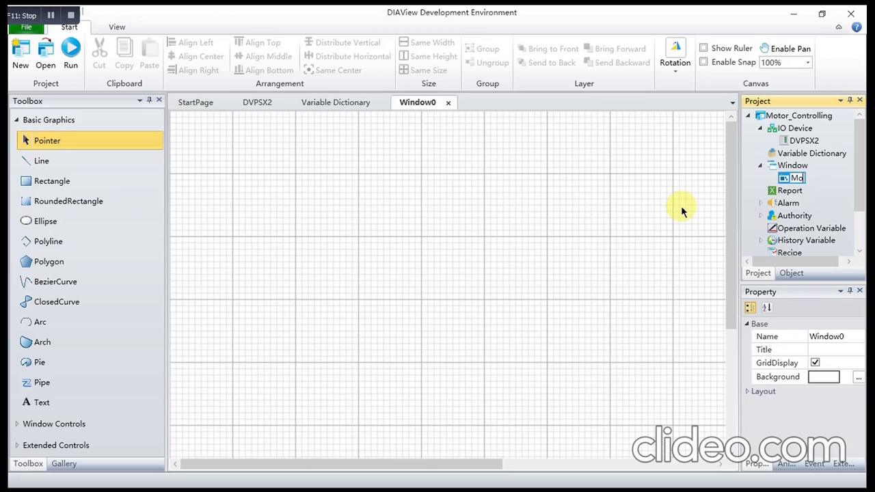
type("tor")
type(" Control")
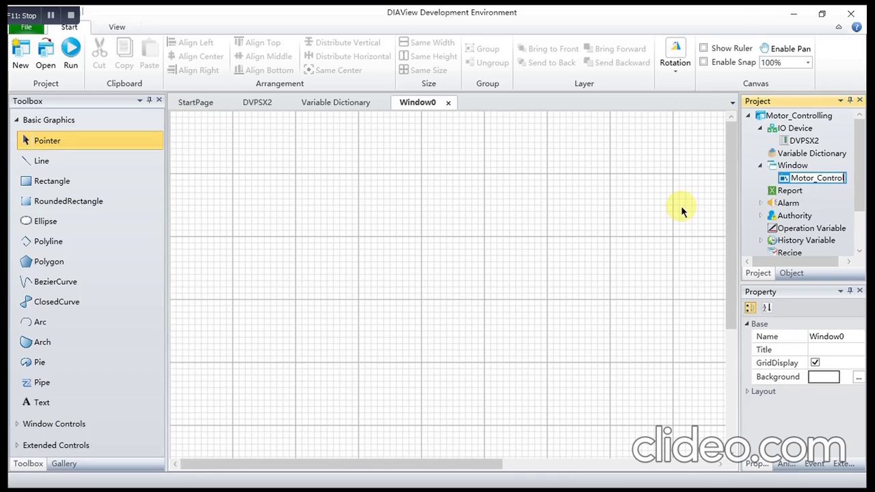
left_click(651, 176)
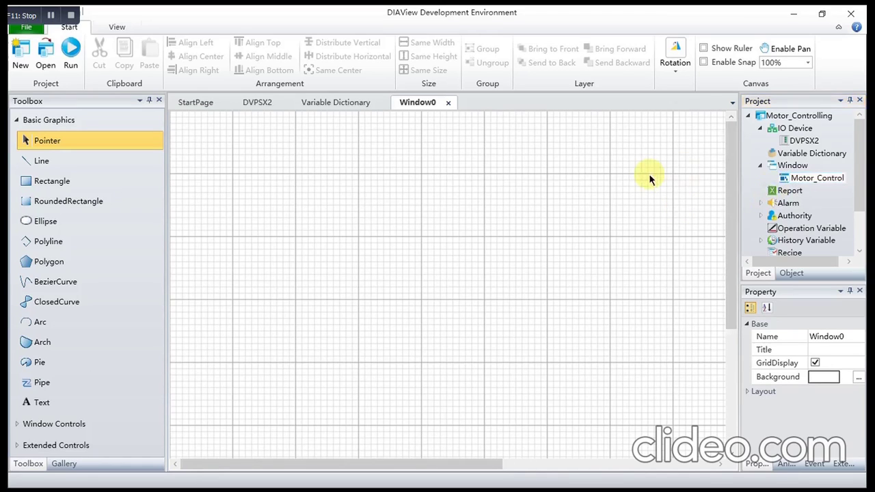
double_click(780, 179)
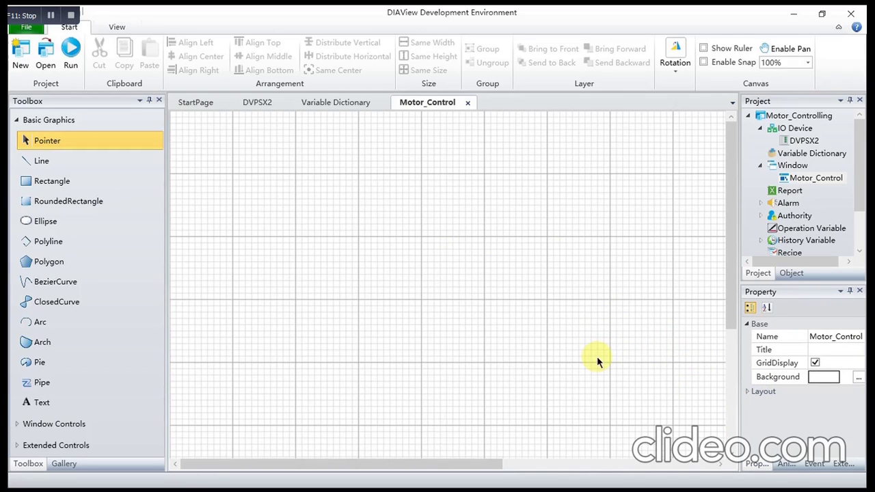
Set the Motor_Control window's layout size to 780 by 560.
left_click(748, 392)
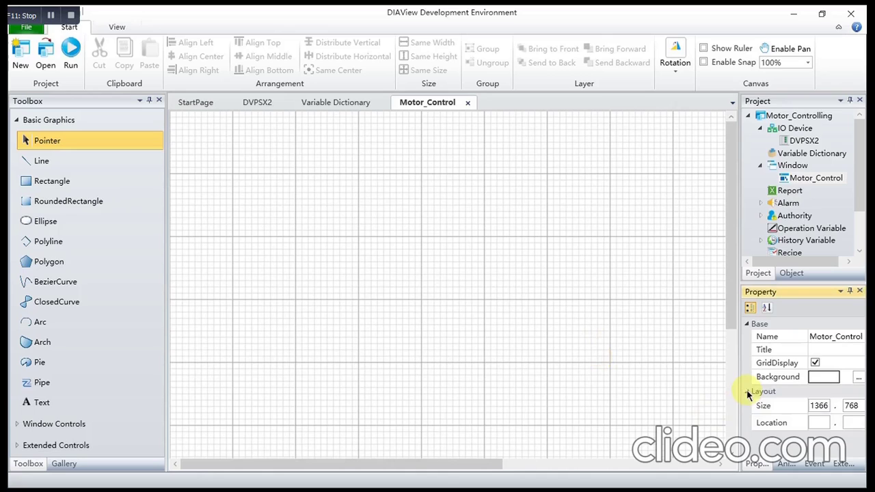
left_click(816, 405)
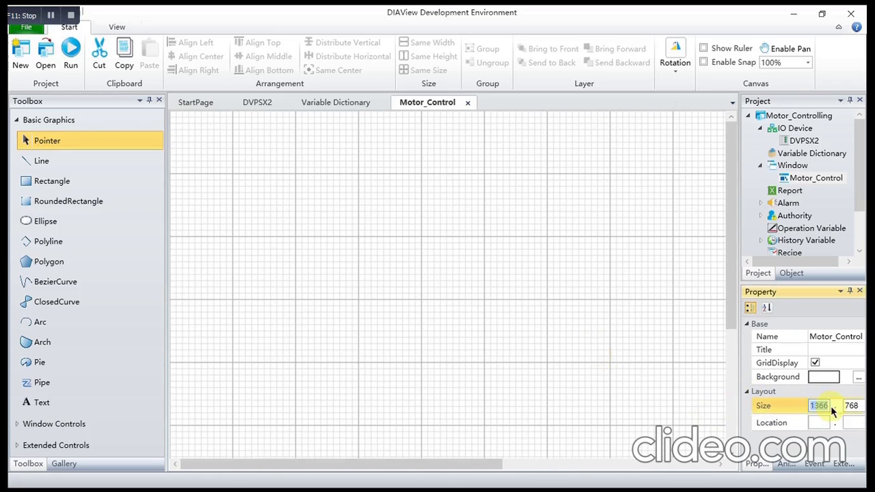
type("7")
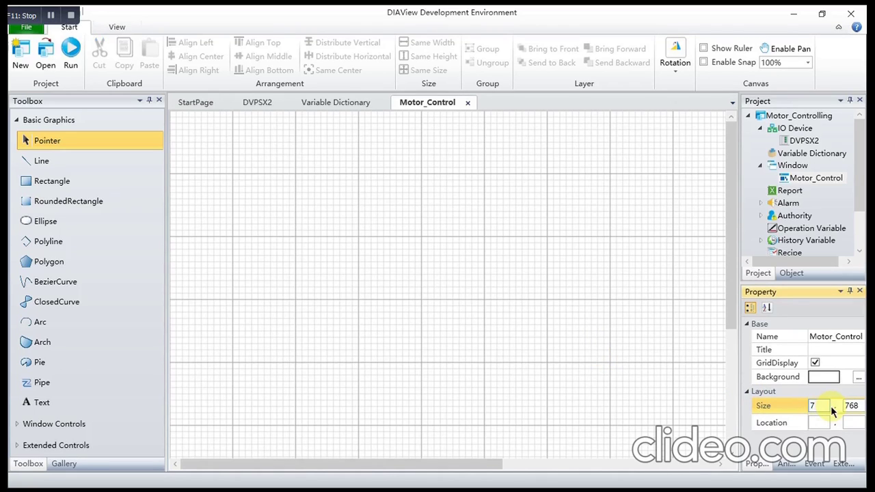
type("80")
left_click(852, 406)
left_click_drag(856, 406, 840, 407)
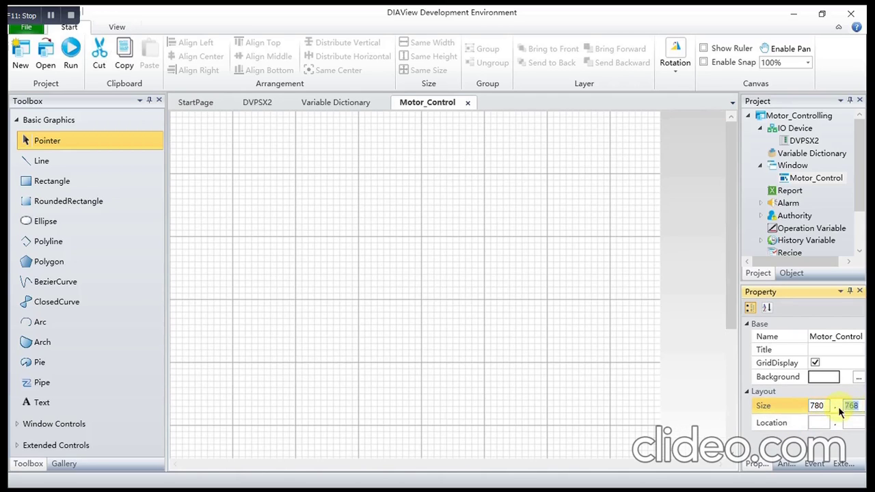
type("560")
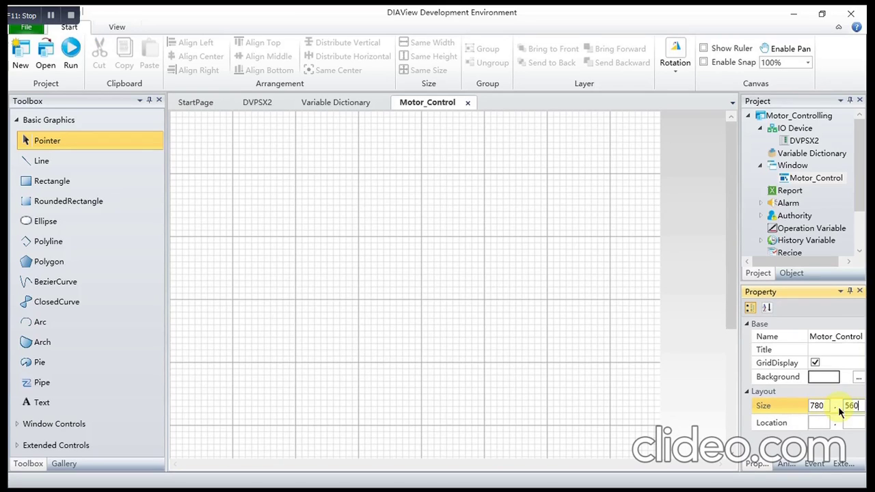
left_click(708, 391)
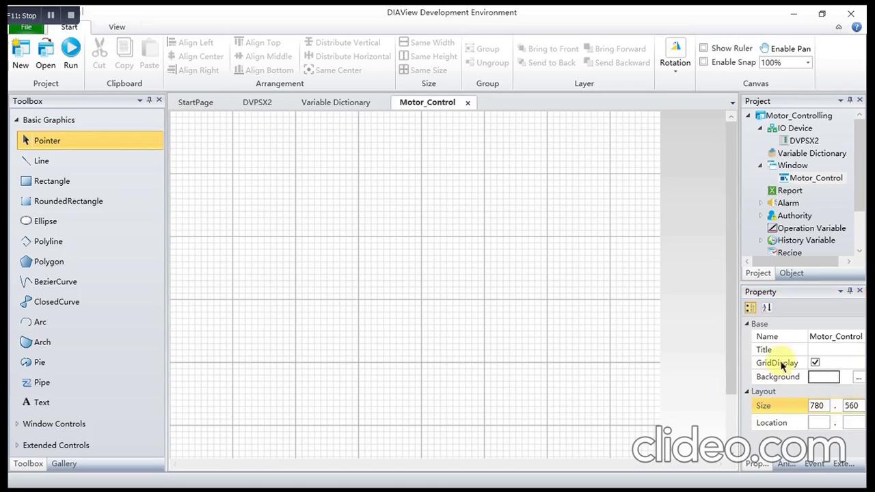
Fill the Motor_Control window's background with the blue theme color #4BACC6 and turn off its grid display.
left_click(859, 381)
left_click(859, 381)
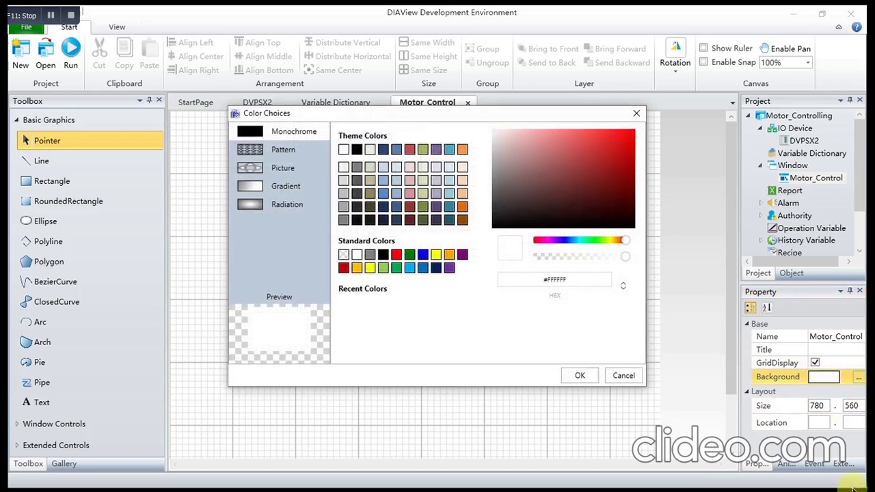
left_click(449, 151)
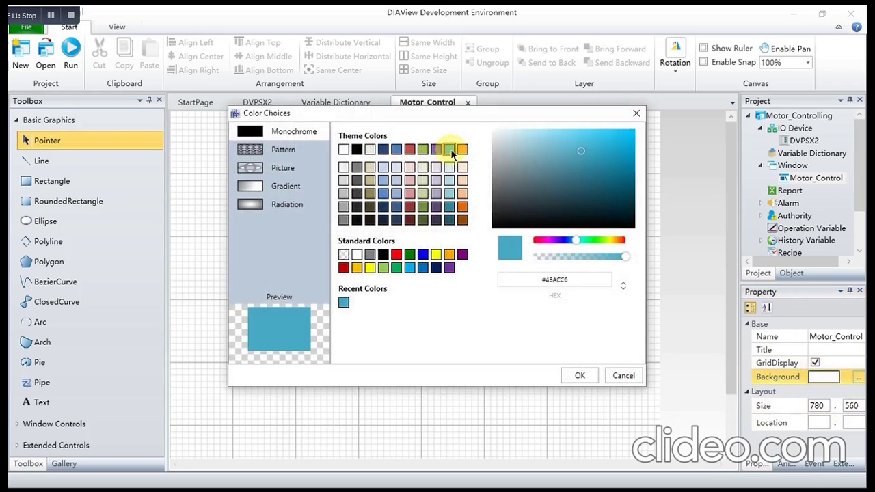
left_click(578, 376)
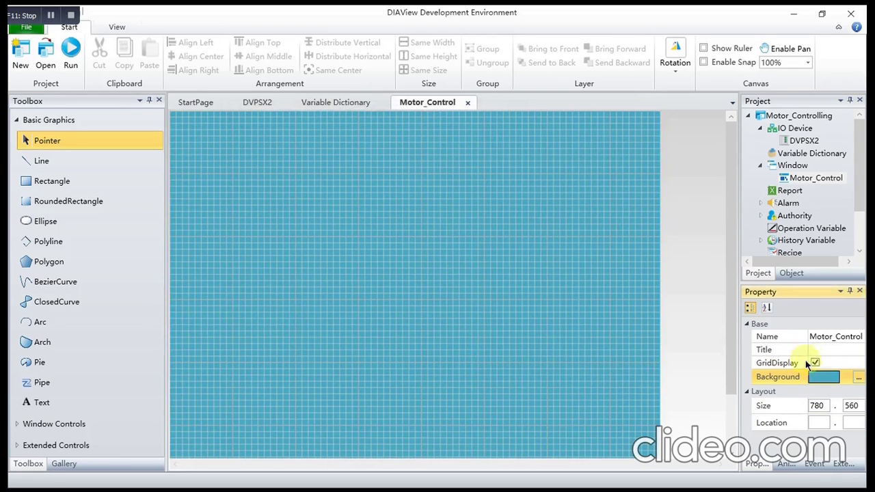
left_click(815, 364)
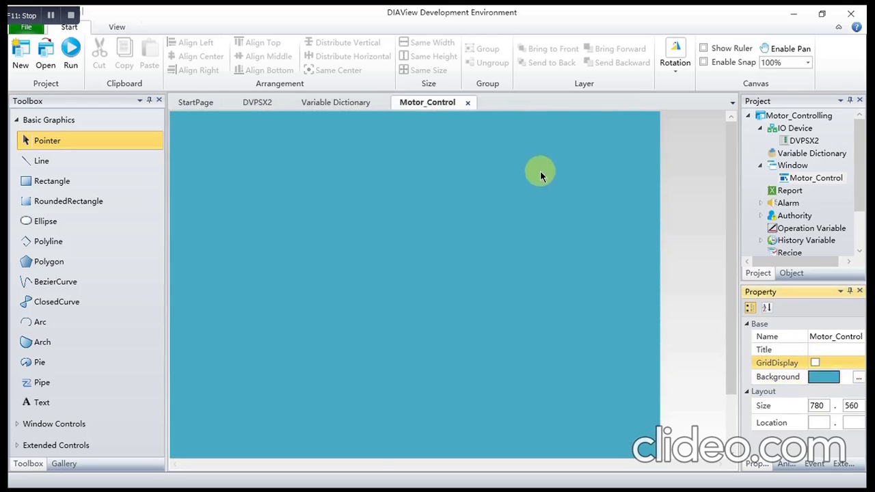
Place a wide text object near the upper edge of the Motor_Control canvas, roughly centered.
left_click(50, 404)
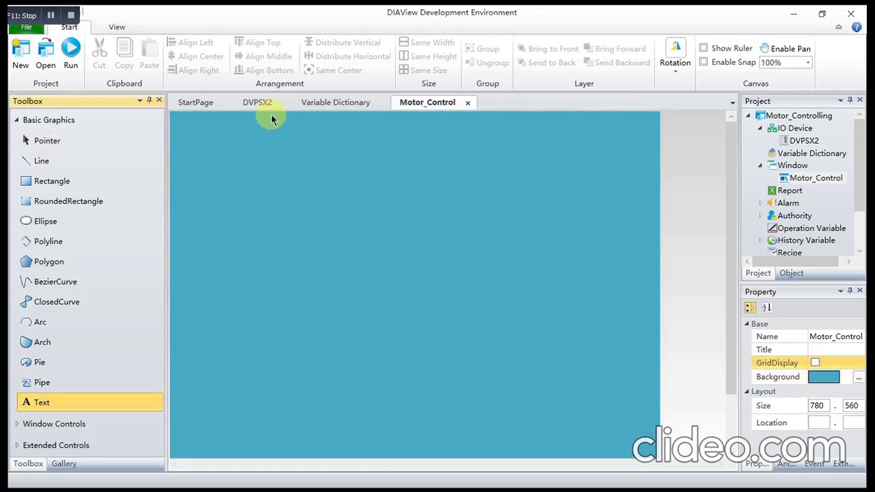
left_click_drag(272, 116, 491, 158)
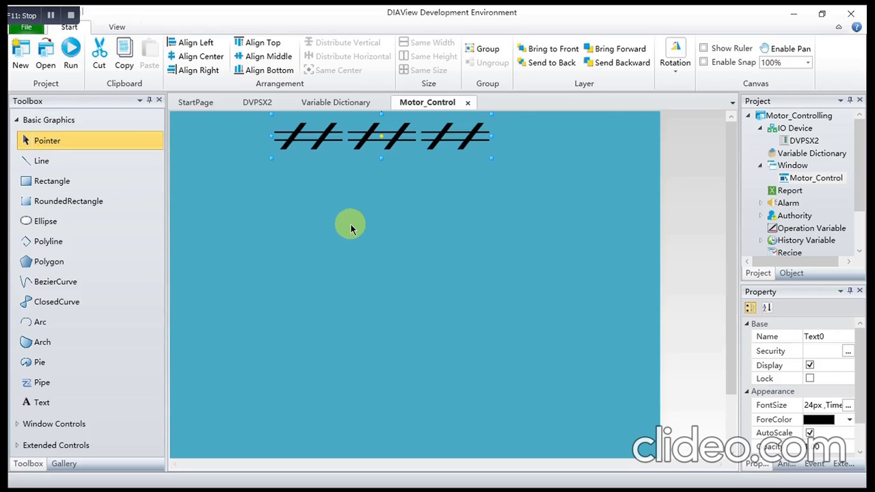
left_click(30, 466)
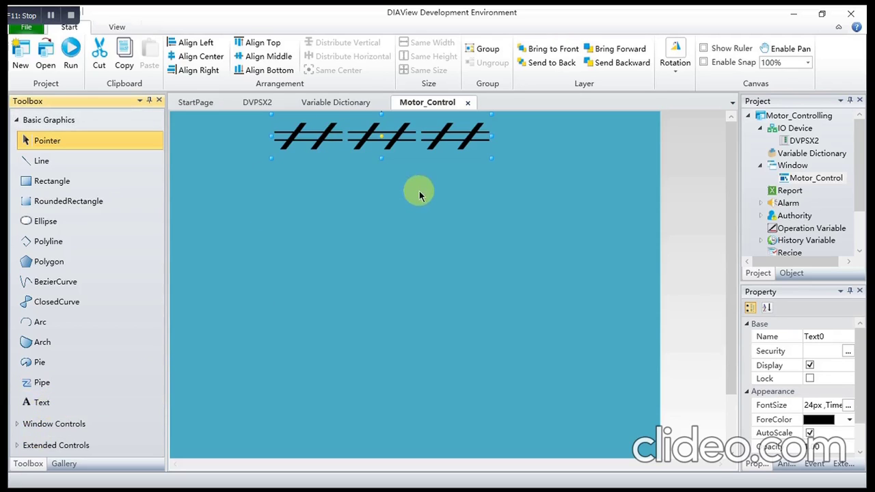
Set the content of the text object near the canvas's upper edge to "Motor Control".
left_click(449, 206)
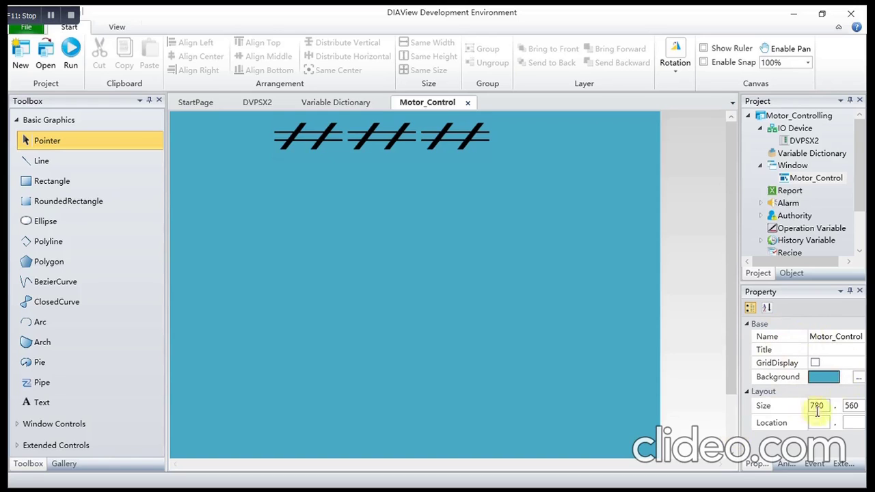
left_click(405, 133)
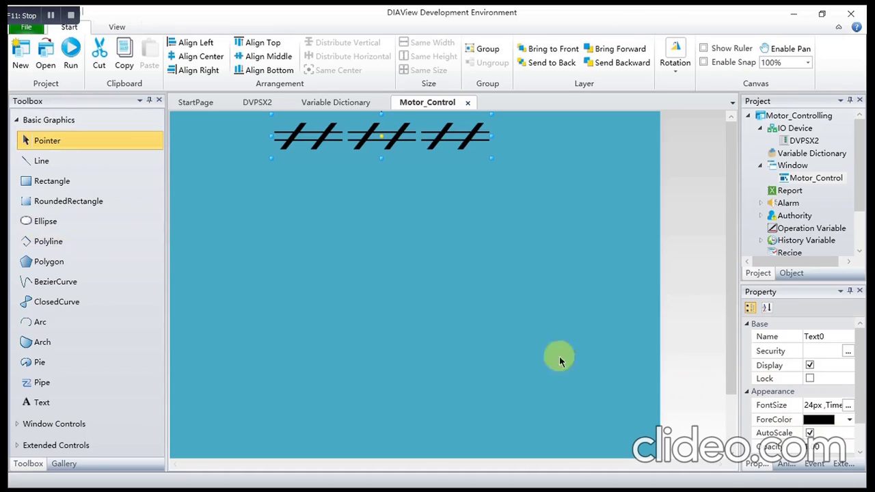
left_click(757, 466)
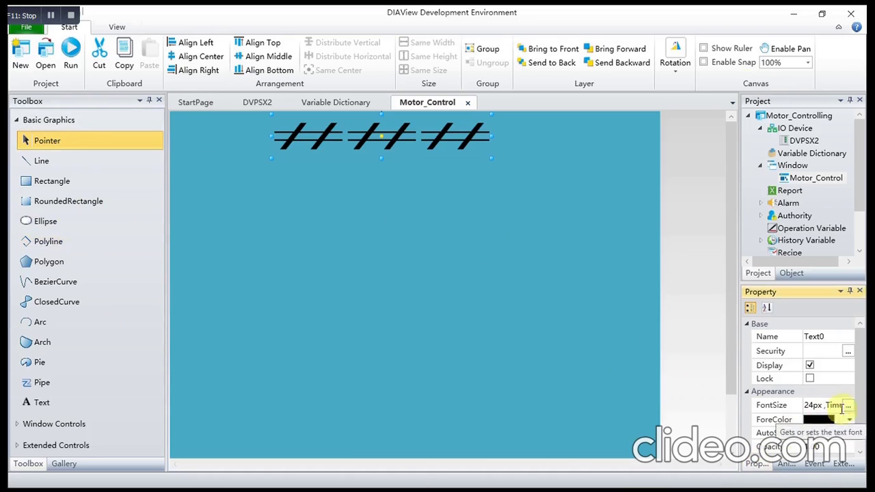
scroll(752, 401, "down", 1)
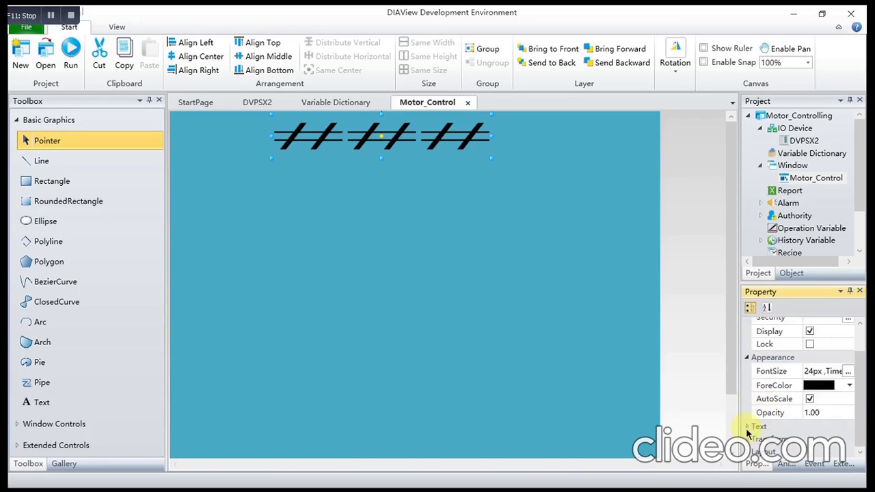
left_click(793, 441)
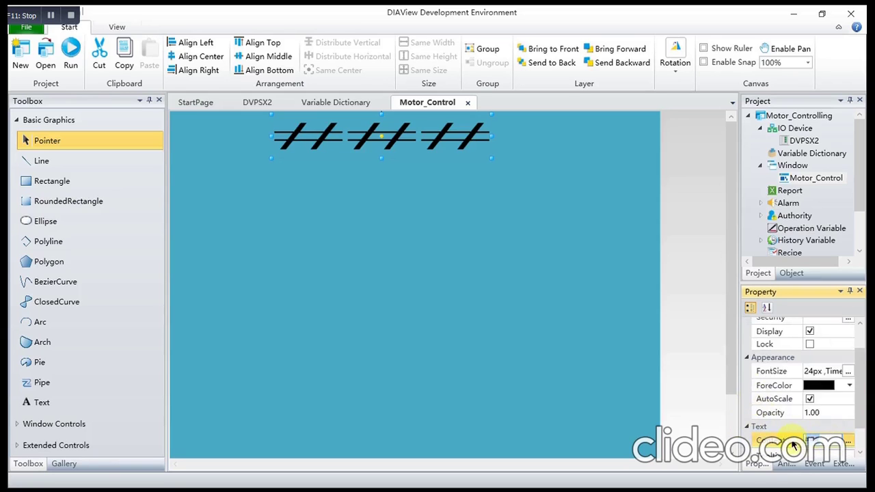
key("BackSpace")
type("Motor Control")
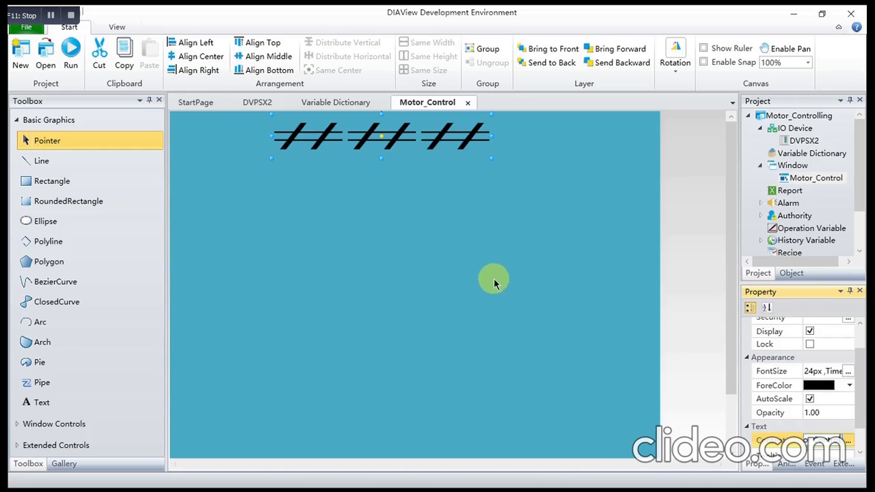
left_click(521, 342)
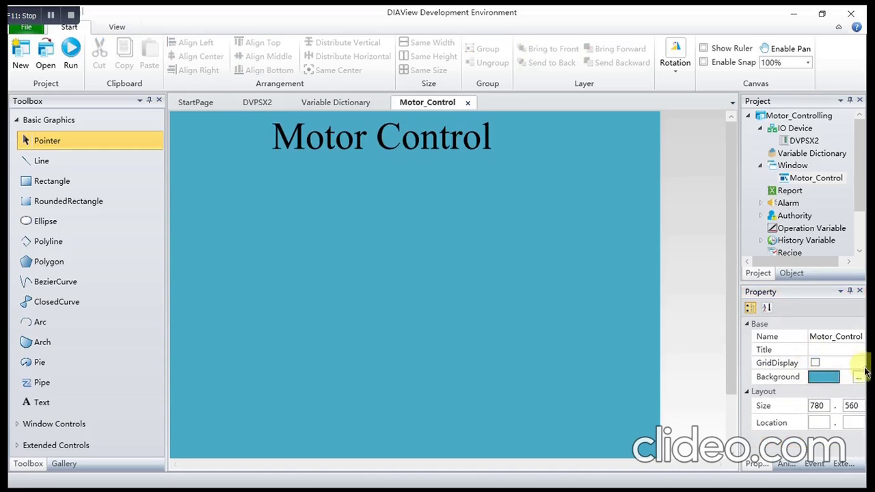
Change the fore color of the "Motor Control" title text to the standard red.
left_click(467, 139)
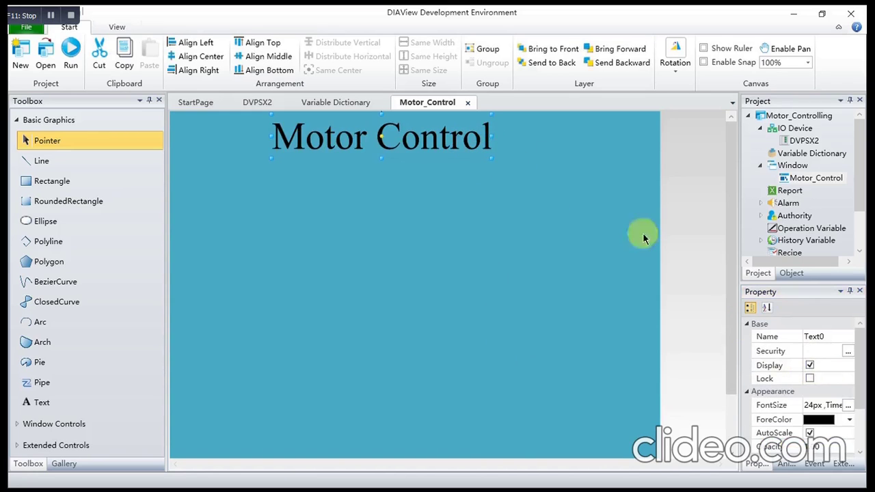
left_click(849, 420)
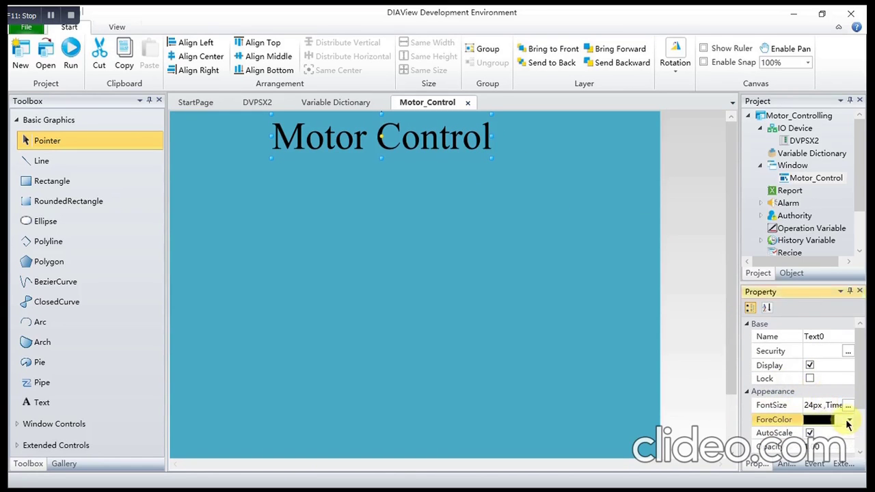
left_click(752, 364)
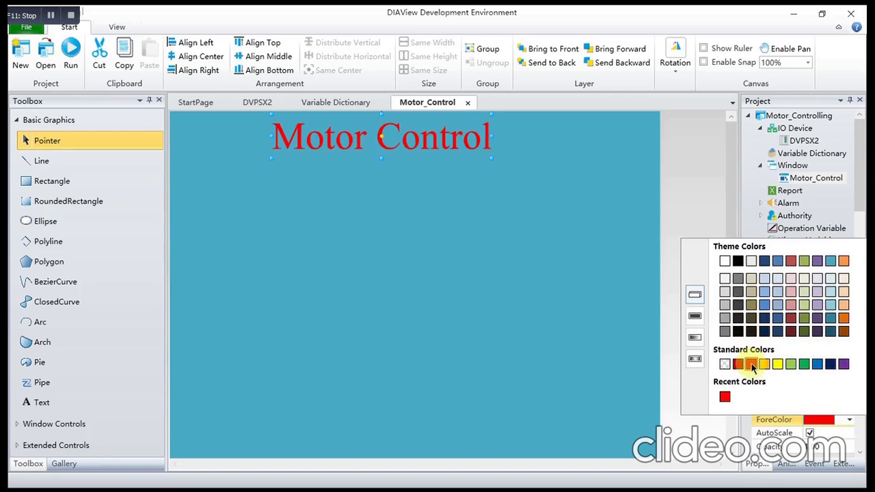
left_click(558, 299)
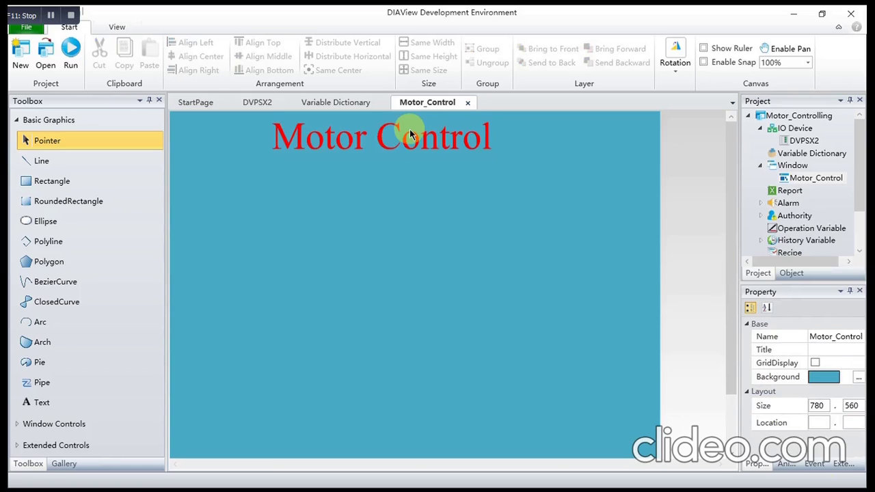
Place the AirBlower3 graphic from the Motor Pump Fan gallery category just below the Motor Control title.
left_click(66, 466)
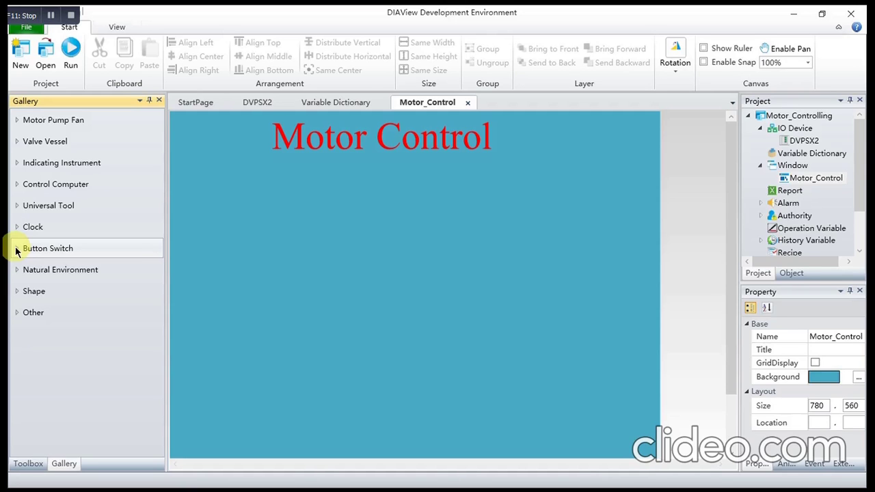
left_click(17, 252)
left_click_drag(161, 198, 189, 185)
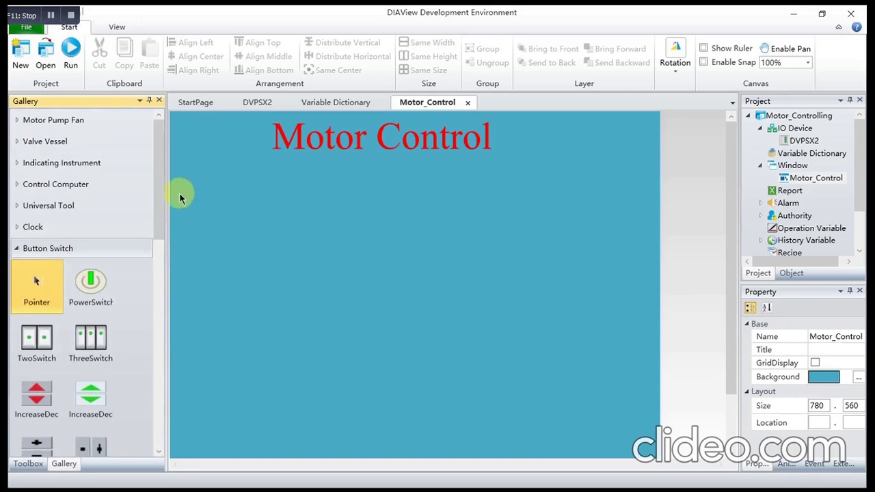
left_click(16, 249)
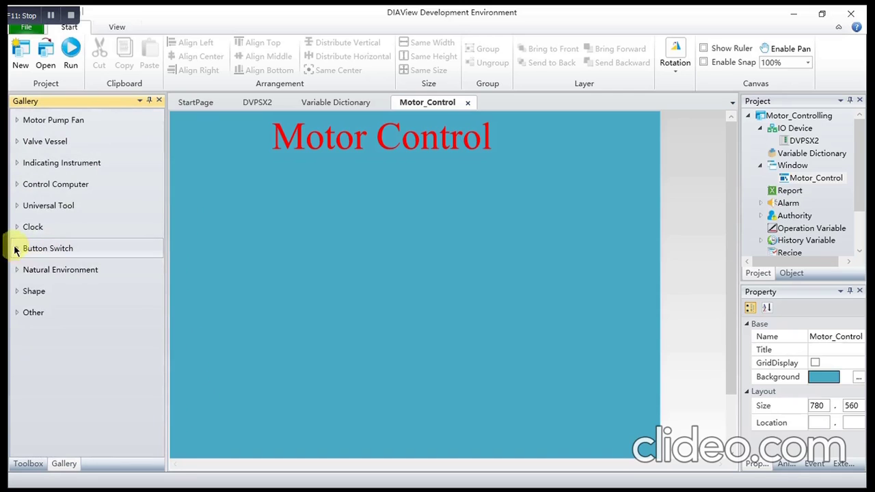
left_click(17, 121)
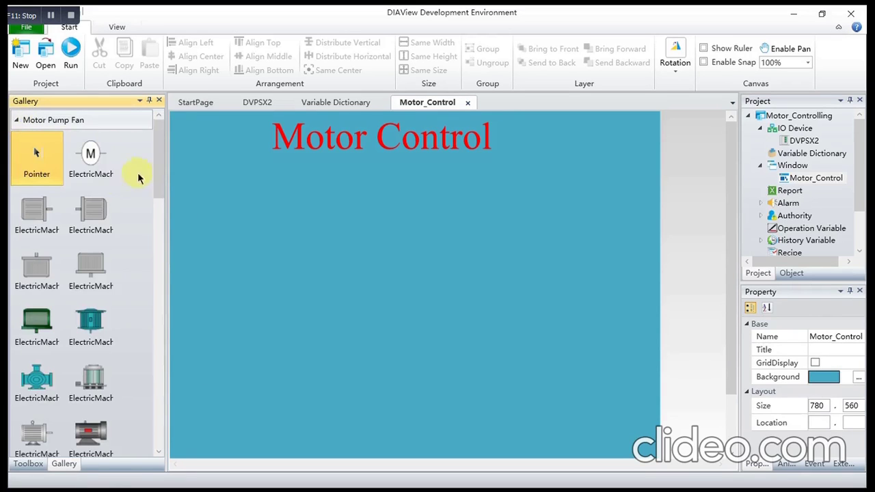
mouse_move(160, 154)
left_mouse_down()
mouse_move(157, 194)
mouse_move(161, 138)
left_mouse_up()
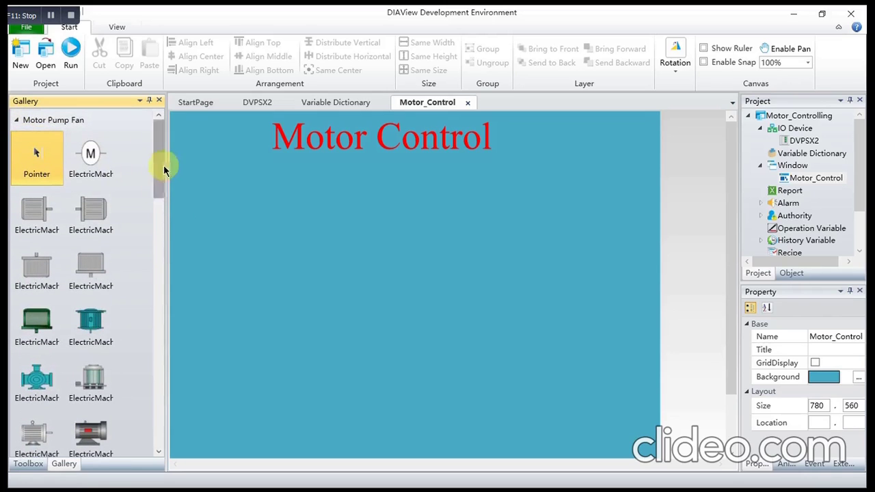
left_click_drag(159, 154, 181, 256)
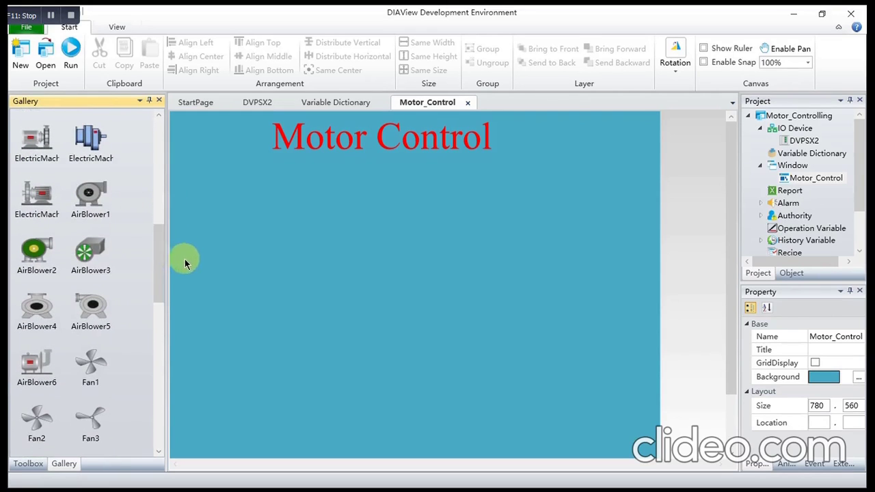
left_click(97, 249)
left_click_drag(97, 250, 413, 198)
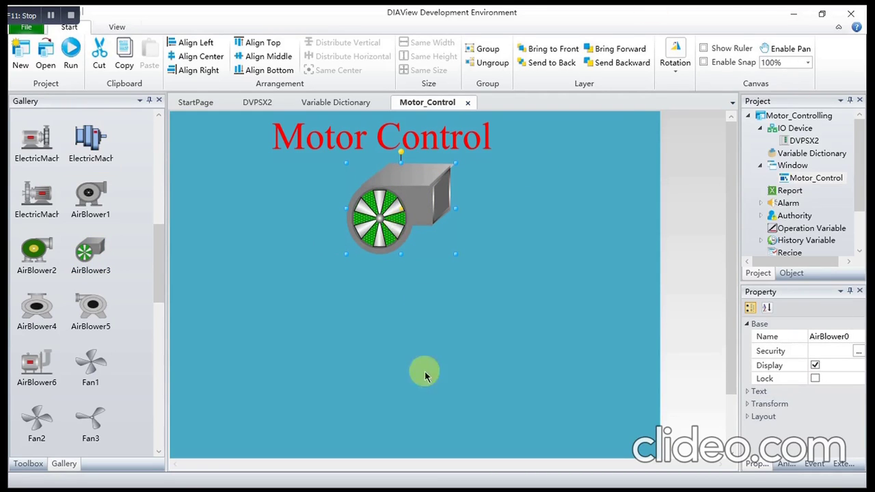
Try to enlarge the air blower and reposition it beneath the Motor Control title.
left_click_drag(457, 252, 500, 317)
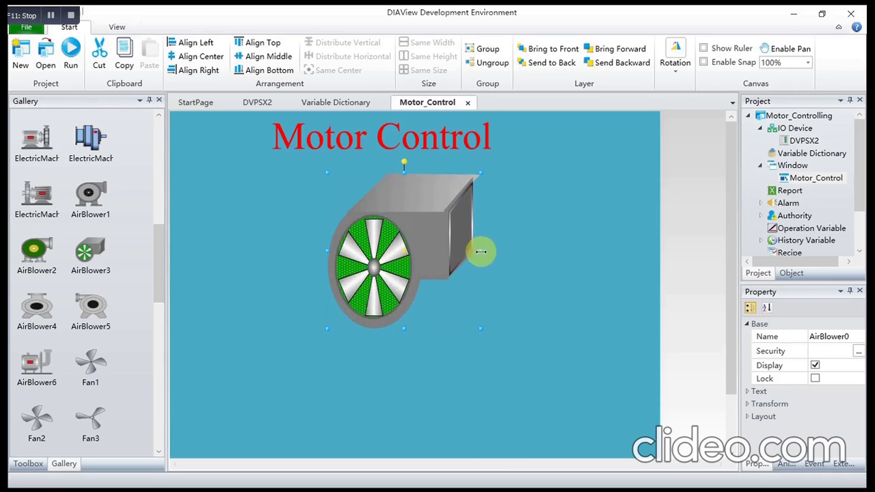
left_click_drag(482, 251, 507, 251)
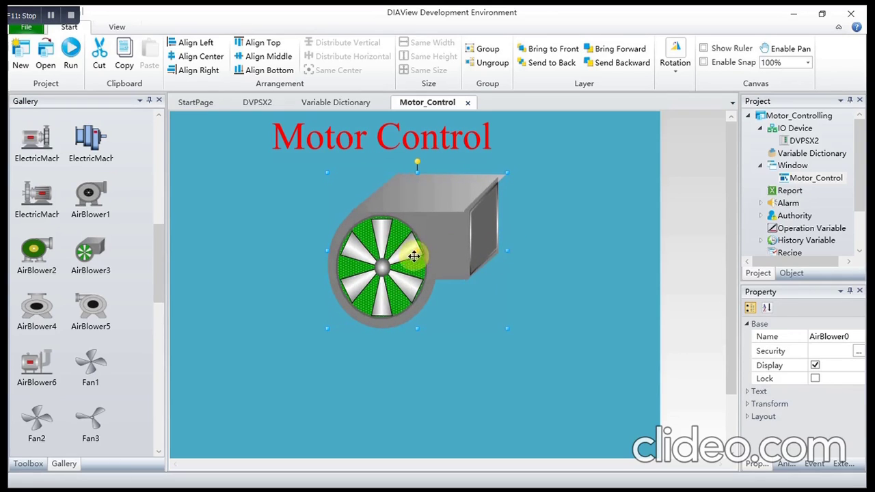
left_click_drag(413, 251, 396, 242)
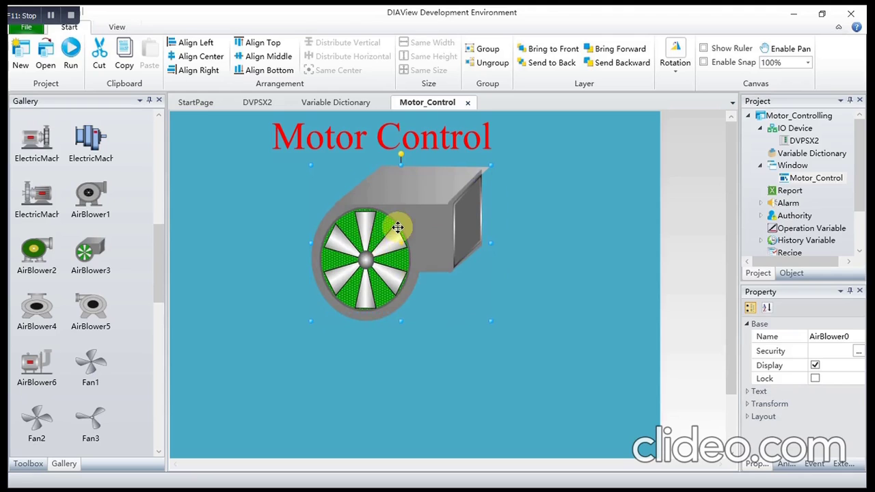
mouse_move(368, 243)
left_mouse_down()
mouse_move(352, 248)
mouse_move(358, 255)
left_mouse_up()
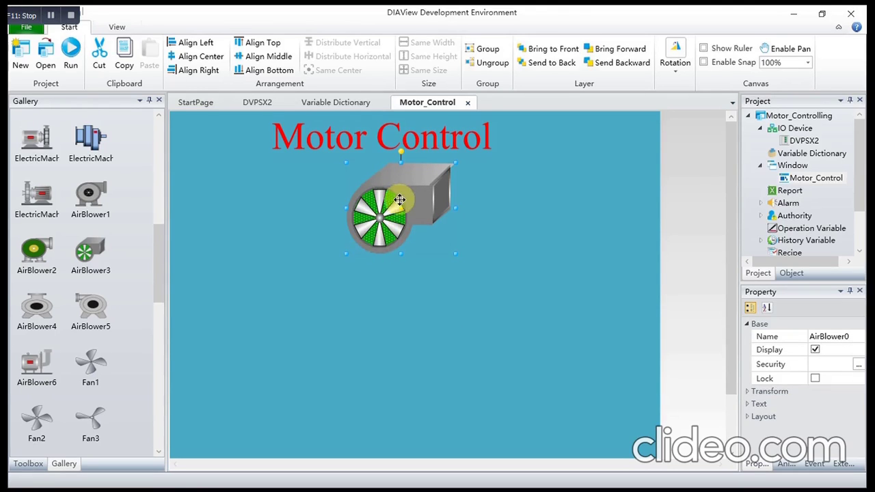
Move the air blower slightly down so it sits roughly centered below the title.
left_click_drag(400, 199, 393, 220)
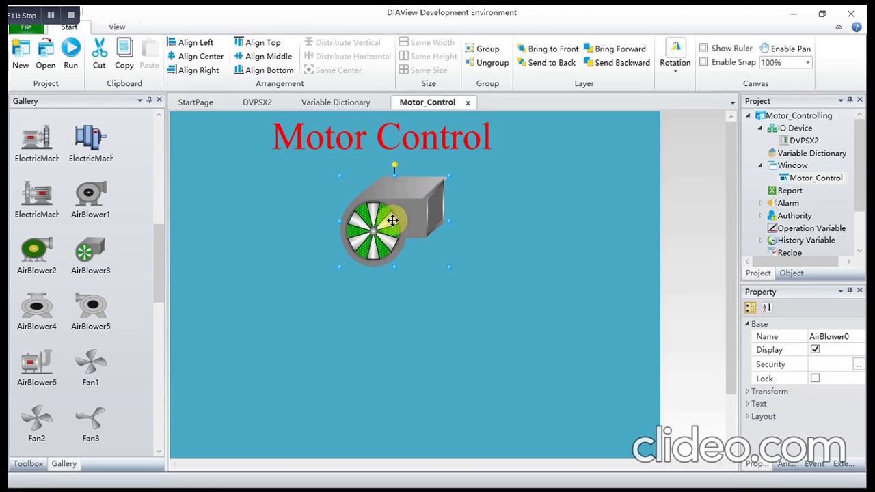
Place the red Button2 and the black Button1 from the Button Switch gallery category side by side beneath the air blower, red one first.
left_click_drag(158, 254, 157, 390)
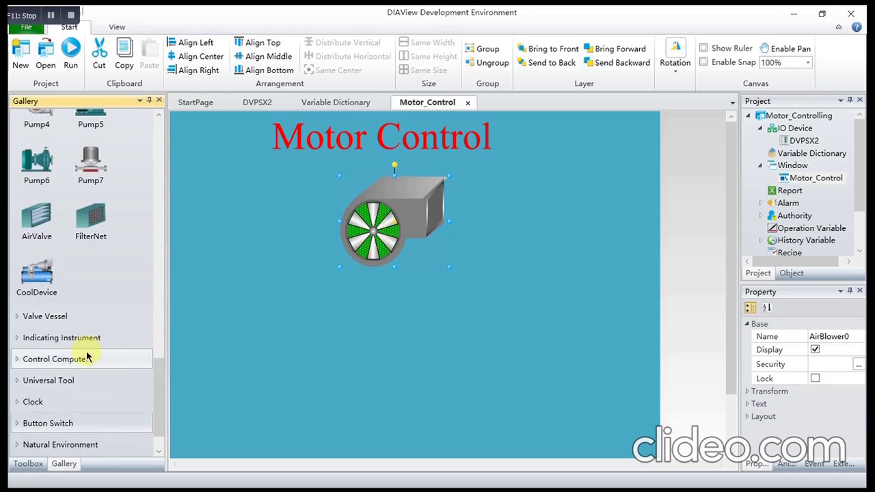
left_click(52, 429)
left_click_drag(163, 276, 163, 387)
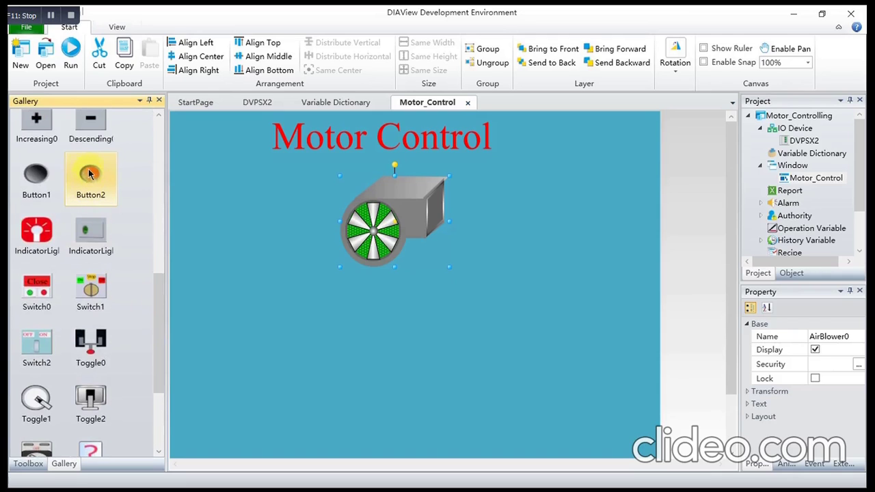
left_click_drag(95, 176, 289, 352)
left_click(34, 175)
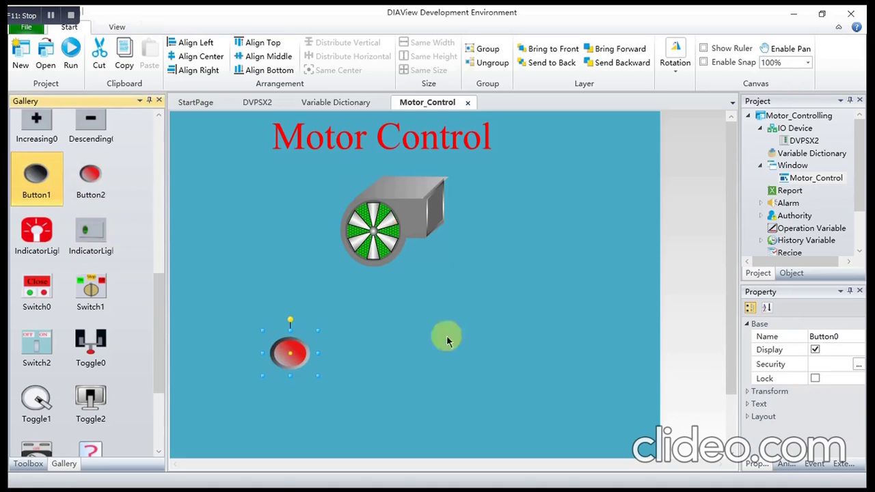
left_click_drag(406, 326, 458, 351)
left_click_drag(289, 354, 307, 343)
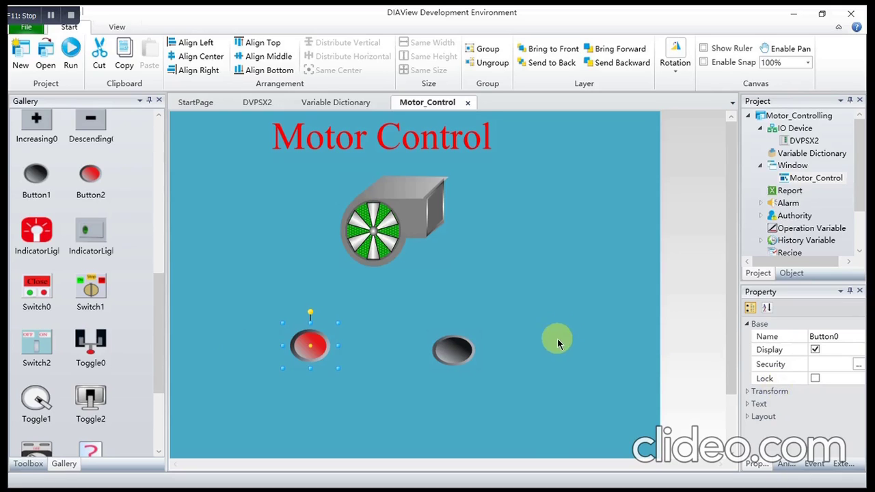
left_click(312, 396)
Place a small text object directly below the red button on the canvas.
left_click_drag(162, 298, 160, 151)
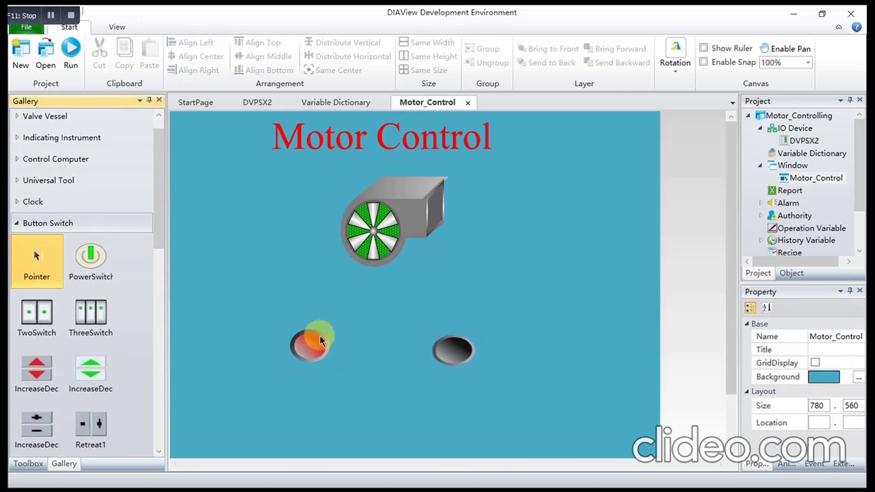
scroll(157, 214, "up", 1)
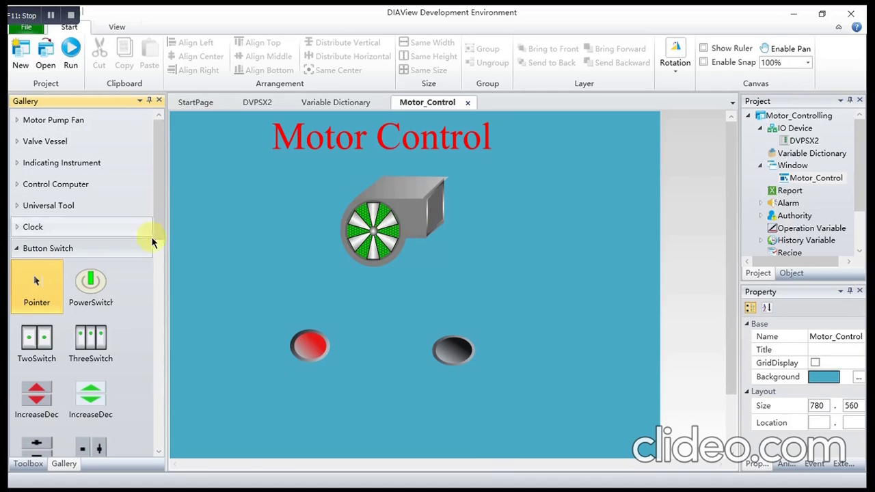
mouse_move(162, 227)
left_mouse_down()
mouse_move(160, 309)
mouse_move(157, 211)
left_mouse_up()
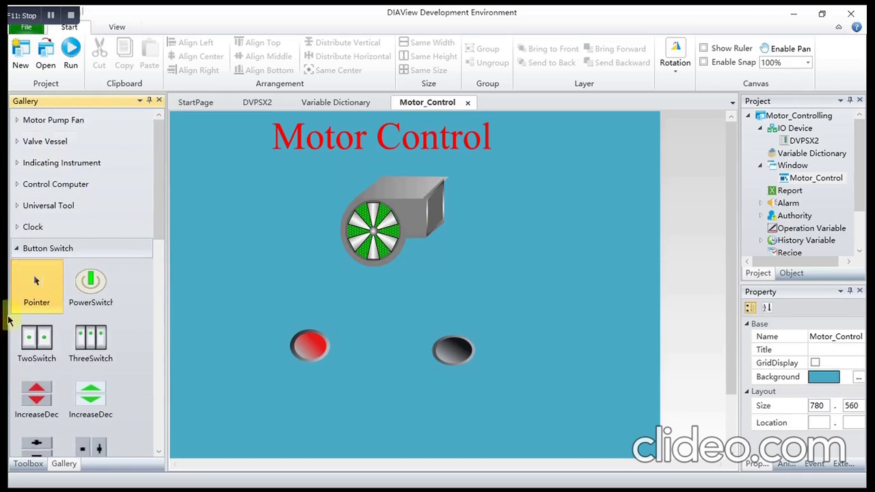
left_click(28, 464)
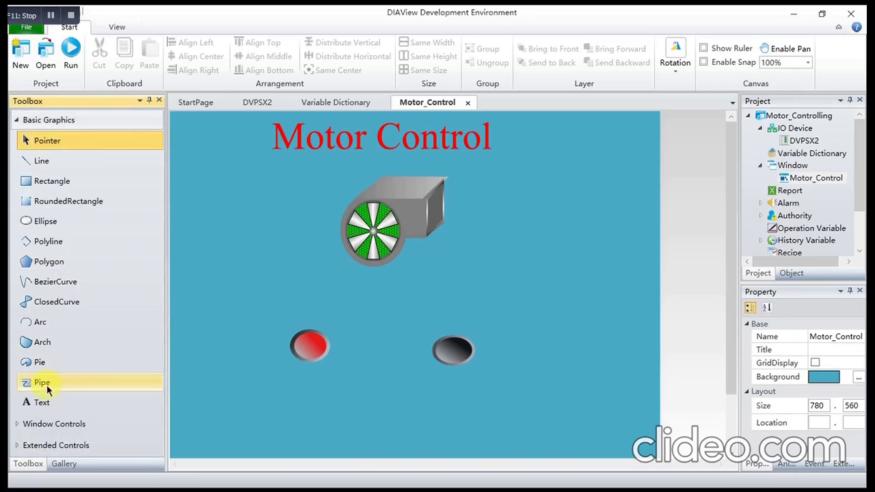
left_click(58, 407)
left_click_drag(293, 379, 309, 387)
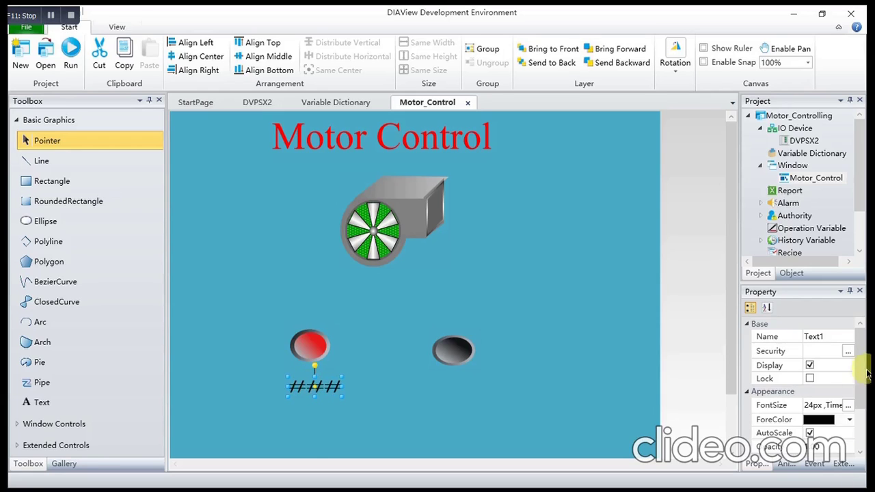
Set the content of the text below the red button to Start and nudge it slightly so it sits centered under the button.
mouse_move(863, 367)
left_mouse_down()
mouse_move(865, 380)
mouse_move(862, 359)
left_mouse_up()
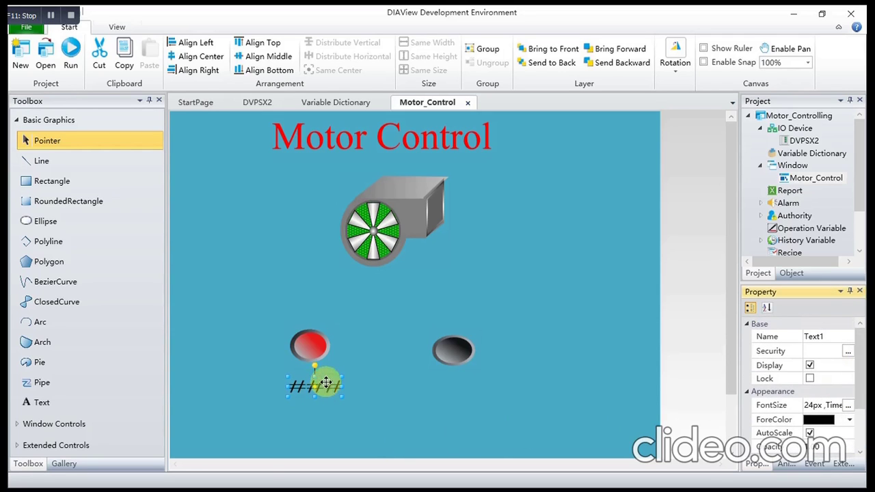
left_click_drag(862, 408, 863, 426)
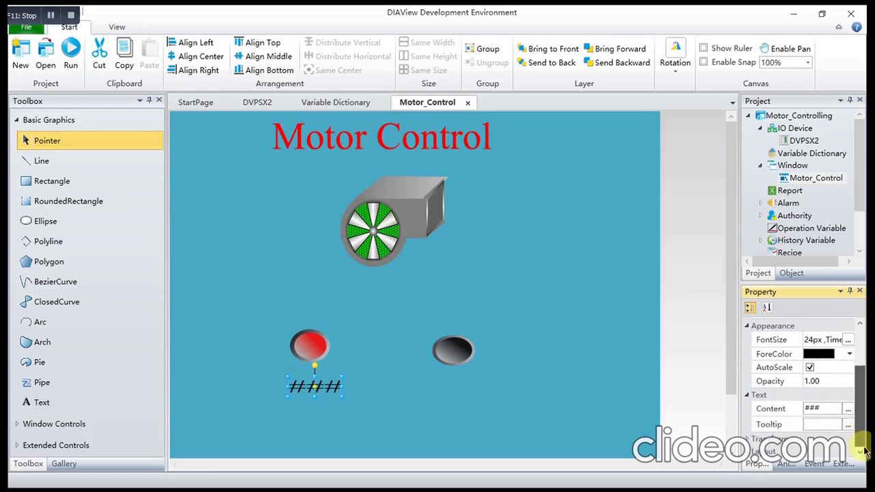
left_click(825, 408)
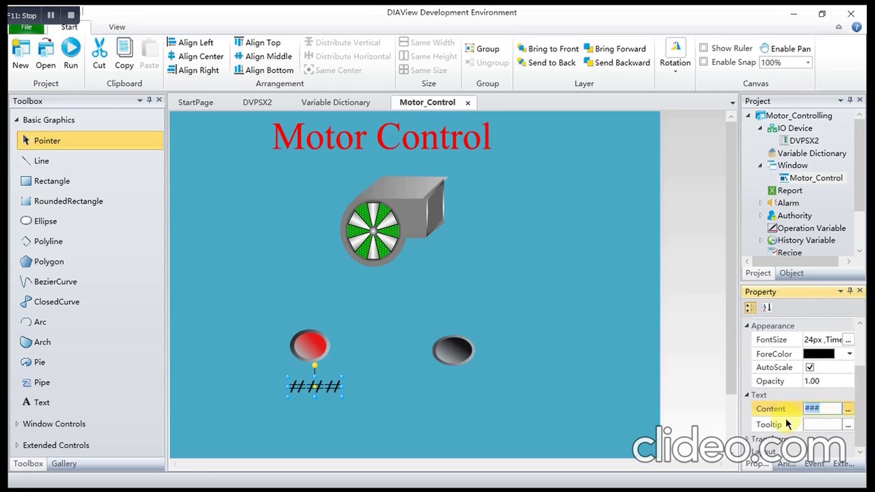
type("Start")
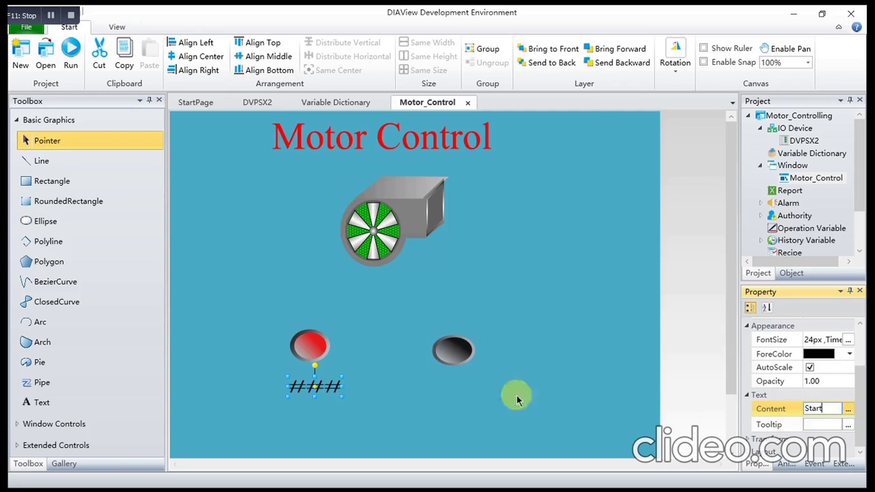
left_click(404, 385)
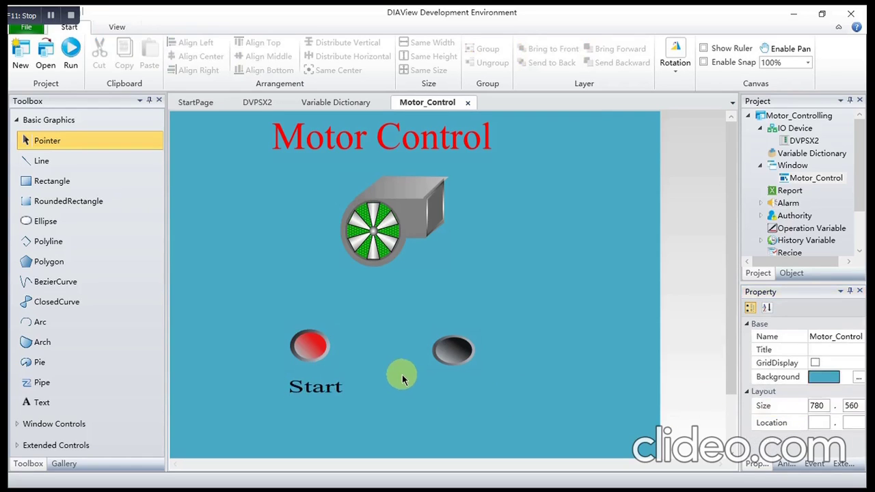
left_click(311, 388)
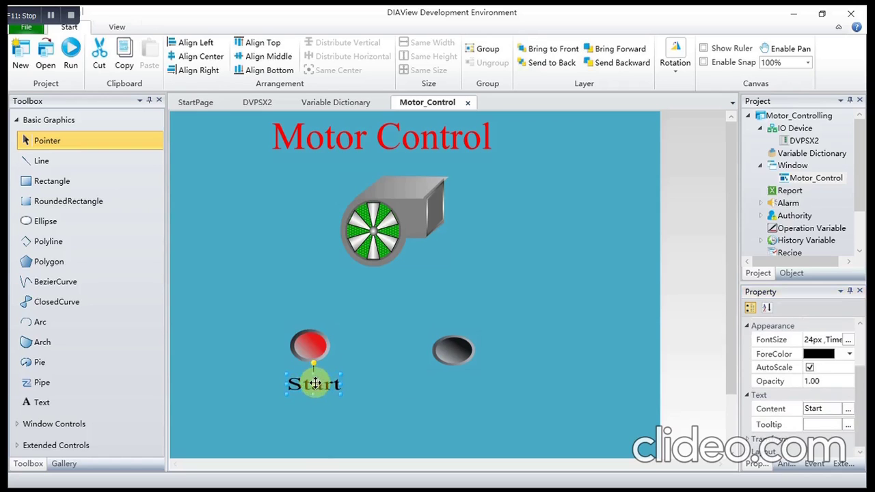
mouse_move(310, 387)
left_mouse_down()
mouse_move(299, 381)
mouse_move(313, 389)
left_mouse_up()
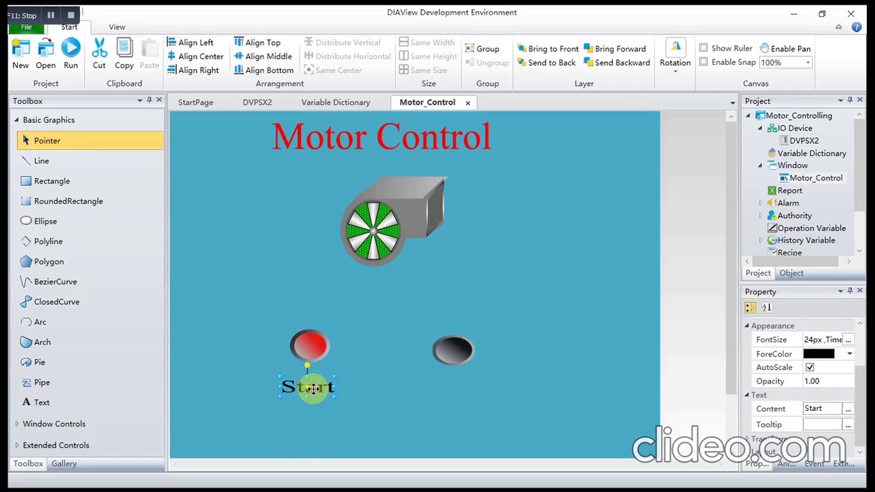
Duplicate the Start label and place the copy directly below the black button, level with the original.
key("ctrl+c")
left_click(423, 386)
key("ctrl+v")
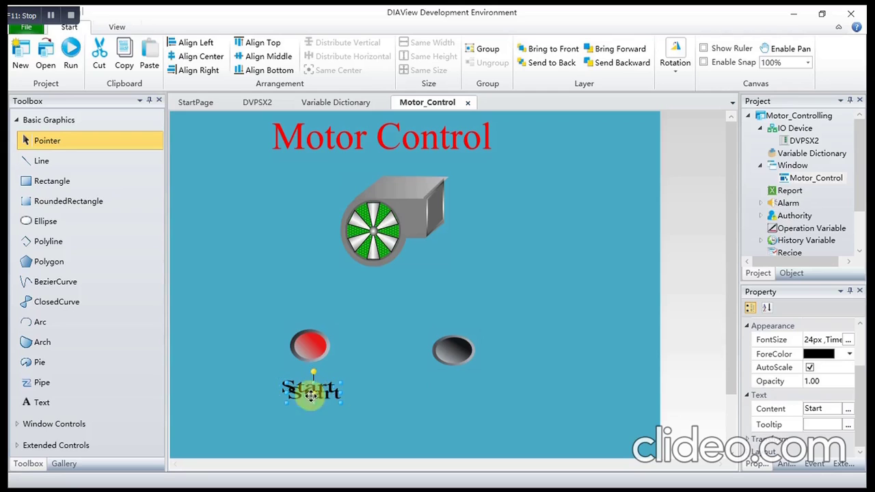
left_click_drag(306, 395, 460, 387)
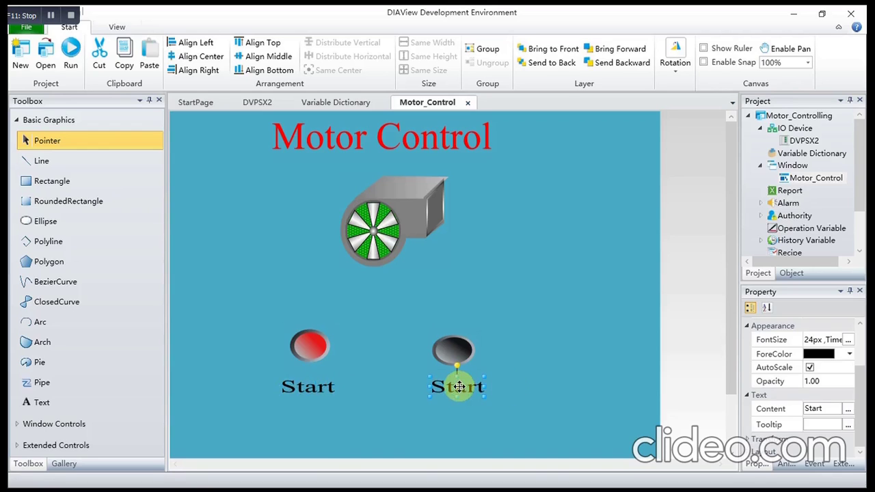
Set the content of the label below the black button to Stop.
left_click(859, 377)
left_click(846, 410)
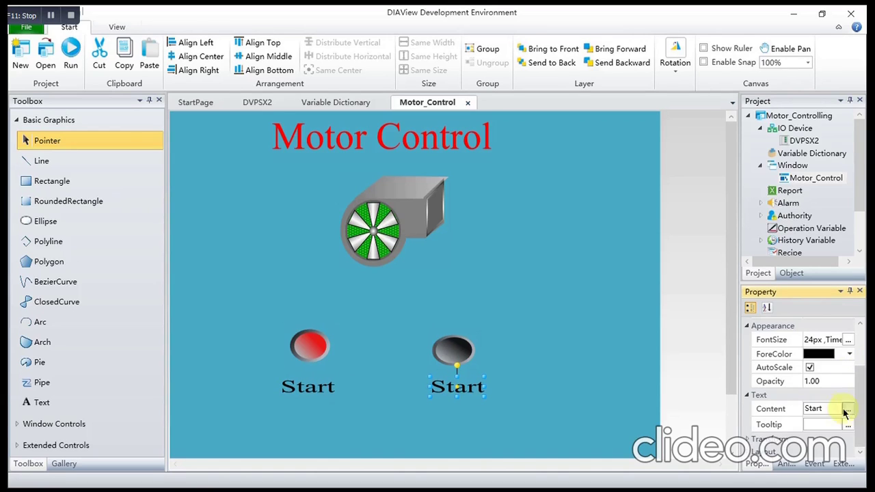
left_click(790, 413)
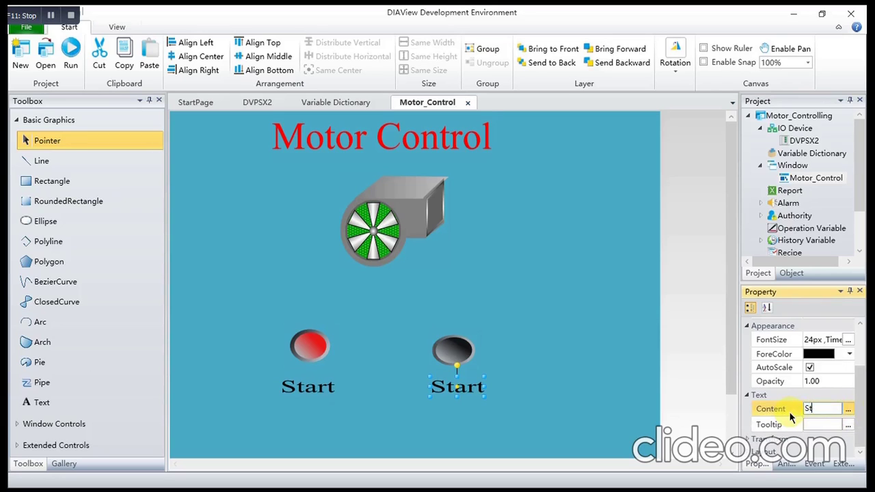
type("Stop")
left_click(609, 351)
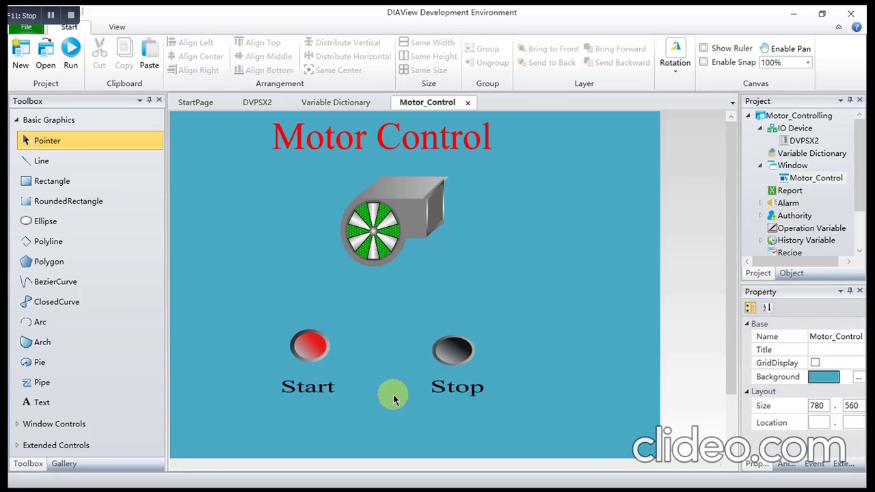
Paste another copy of the Start label beneath the air blower and set its content to Motor.
key("ctrl+v")
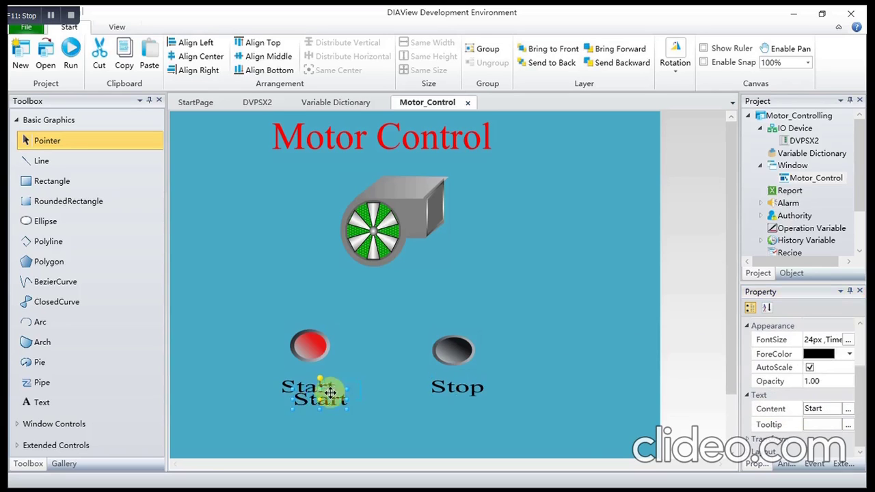
left_click_drag(385, 299, 385, 290)
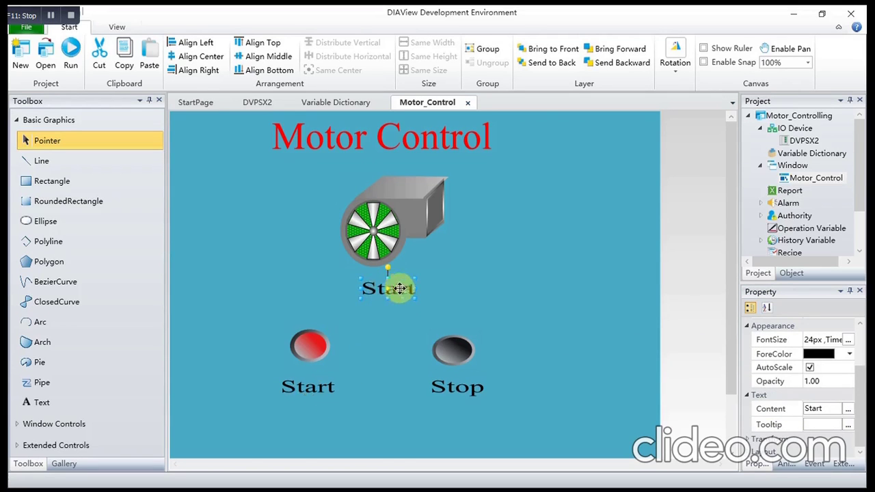
left_click(821, 408)
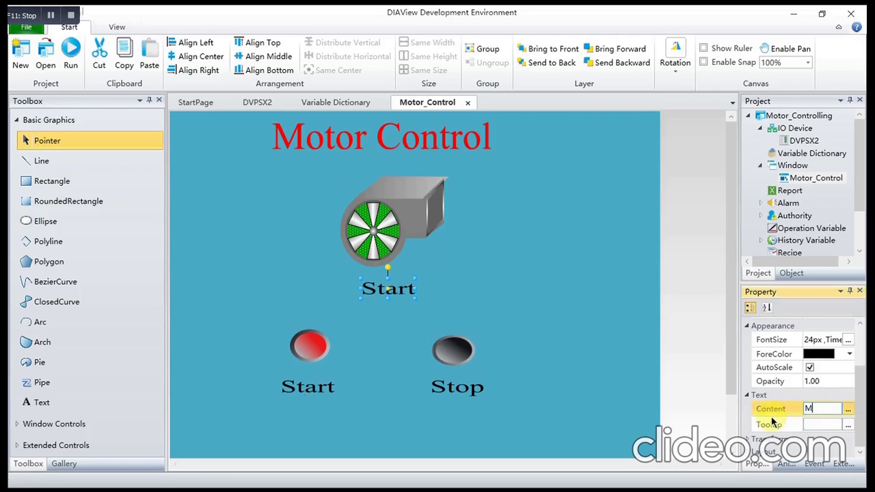
type("Motor")
left_click(626, 344)
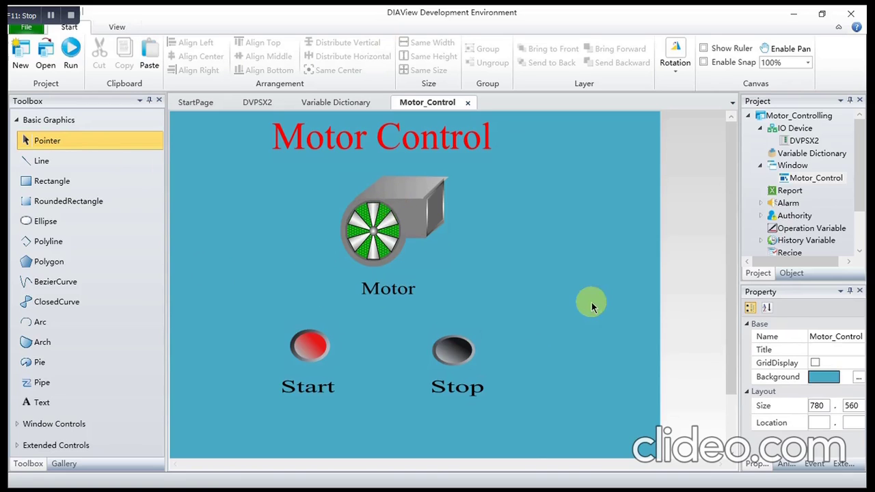
Move the Motor label slightly up and to the left so it is centered right under the blower's fan.
left_click(387, 290)
mouse_move(387, 291)
left_mouse_down()
mouse_move(380, 286)
mouse_move(369, 330)
mouse_move(381, 280)
left_mouse_up()
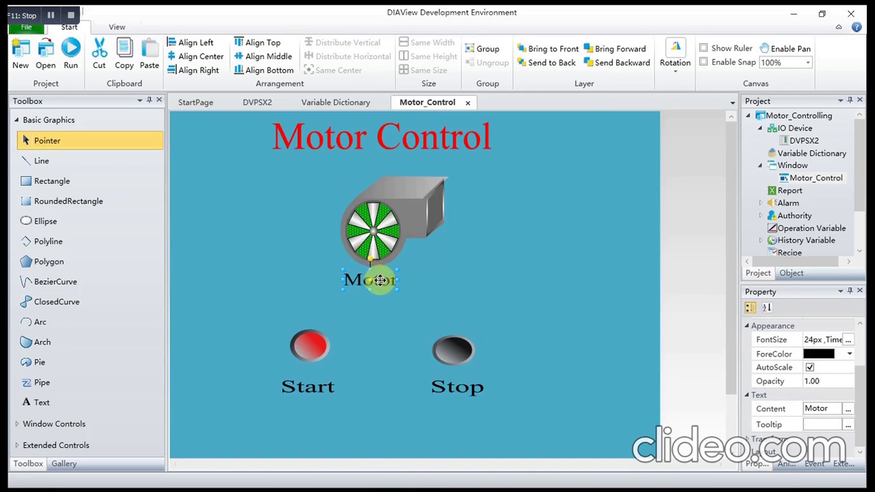
left_click(247, 238)
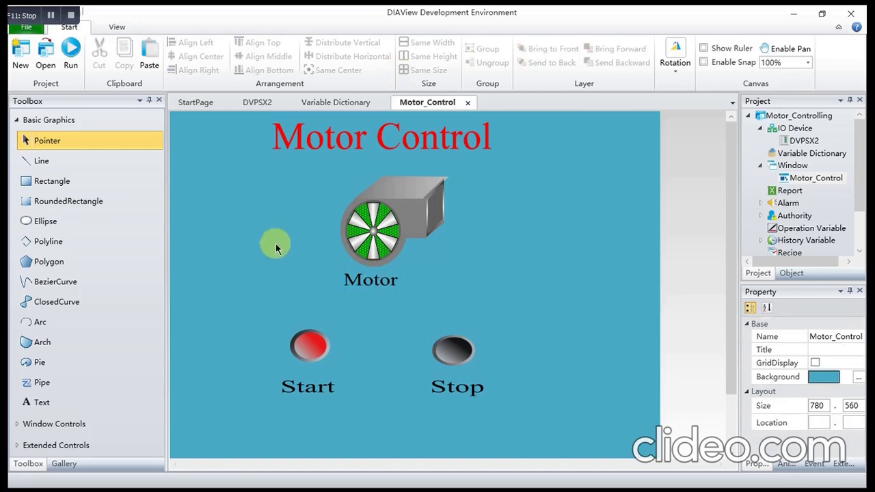
left_click(312, 359)
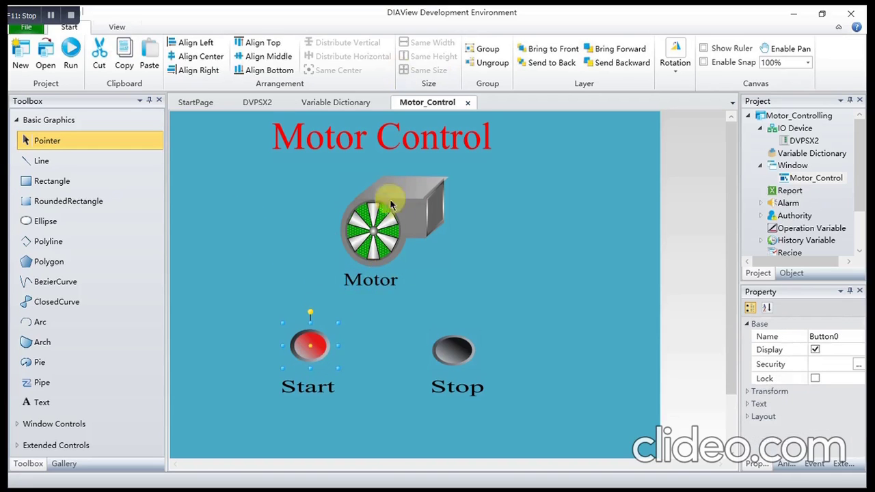
left_click(454, 357)
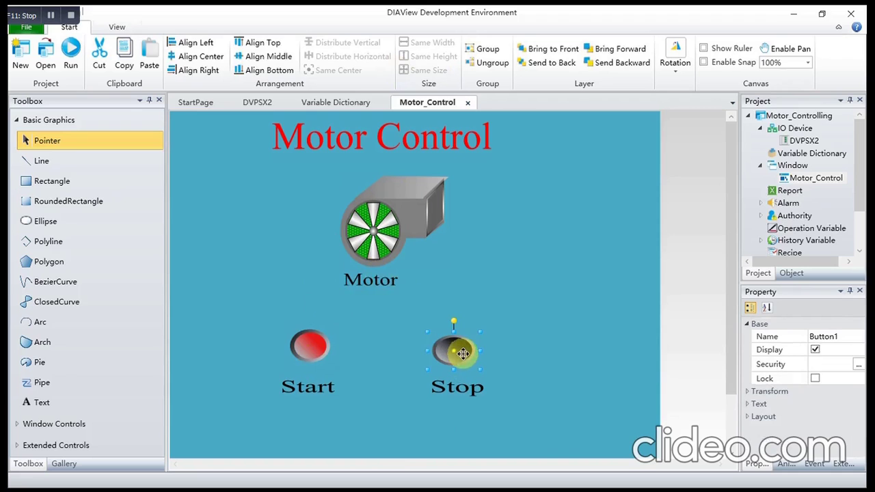
left_click(451, 258)
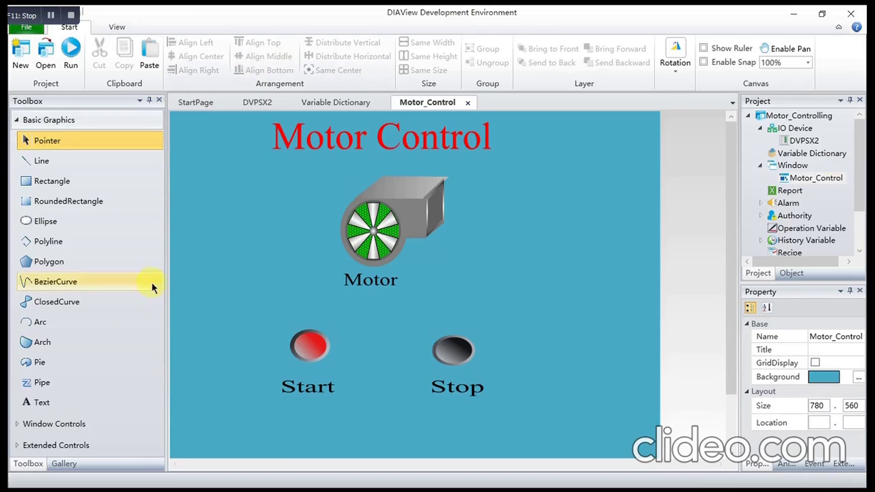
Open the script of the red Start button's left-button-down event for editing.
left_click(315, 345)
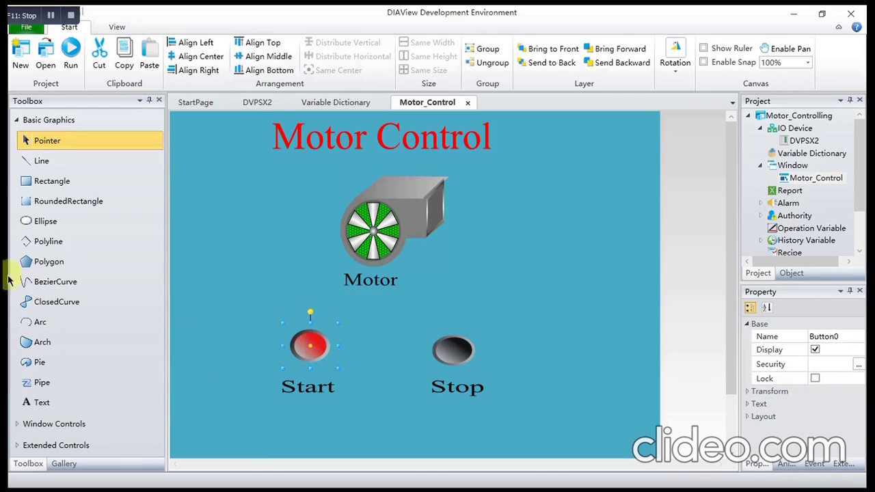
left_click(816, 465)
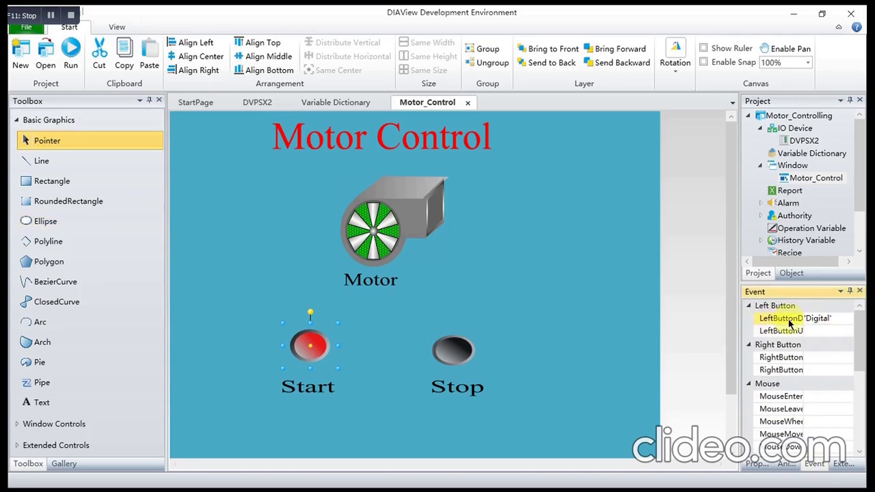
left_click(815, 320)
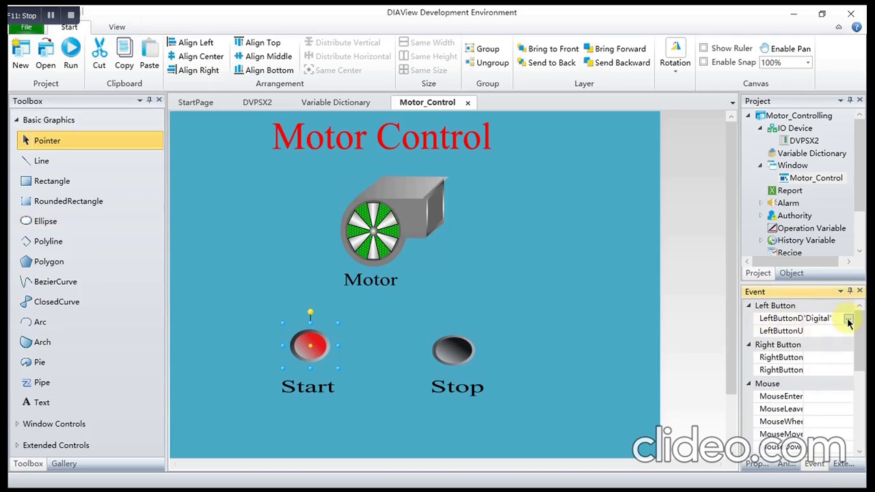
left_click(849, 319)
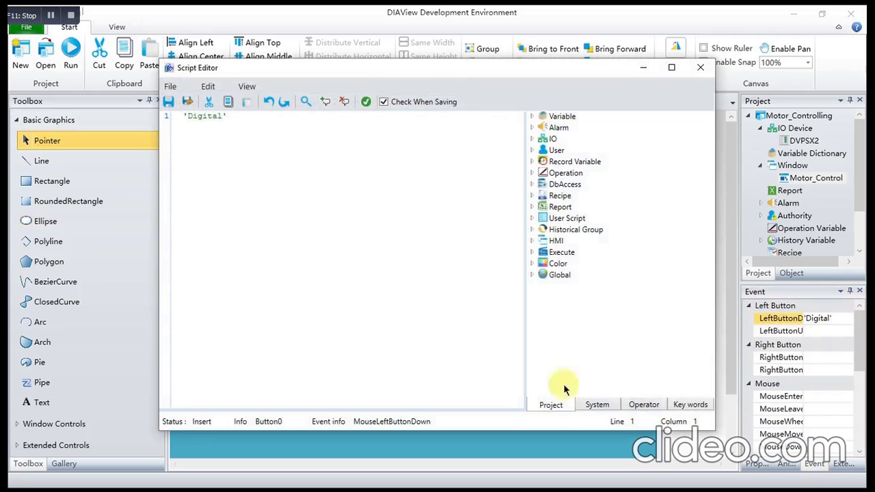
Add the line var.MOTOR=1 below the 'Digital' comment in the Start button's script, then save and exit the script editor.
left_click(236, 117)
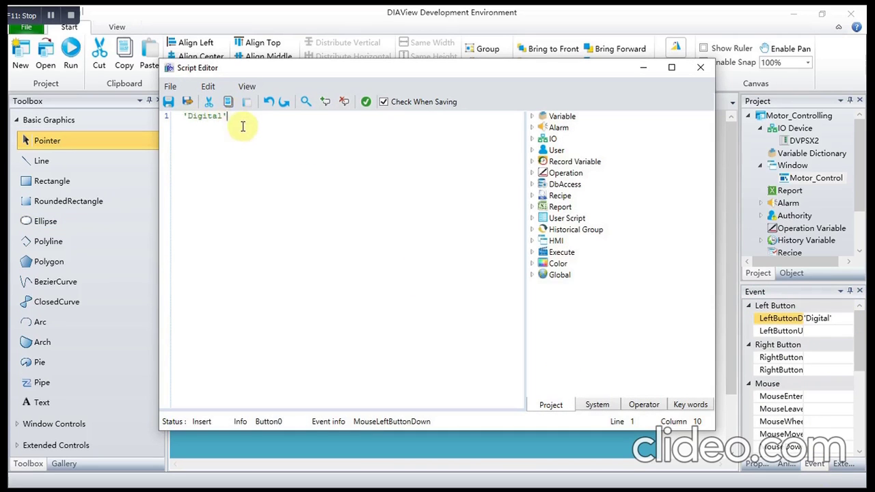
key("Return")
type("v")
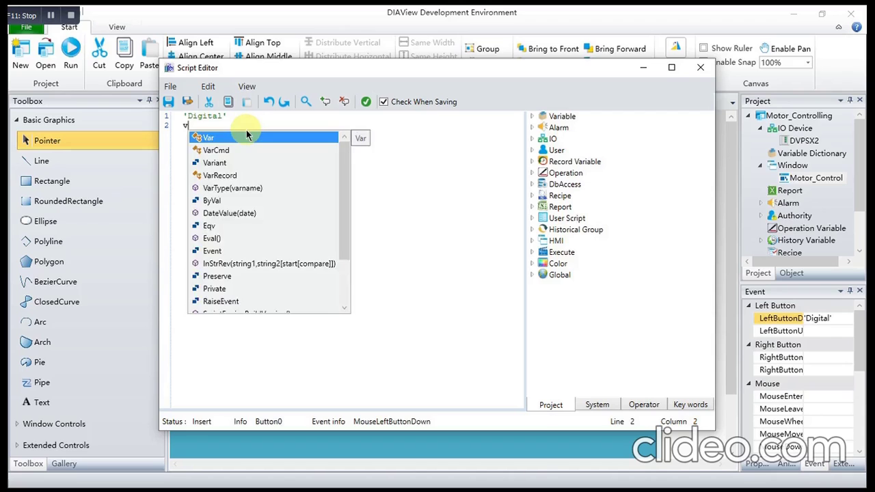
type("ar")
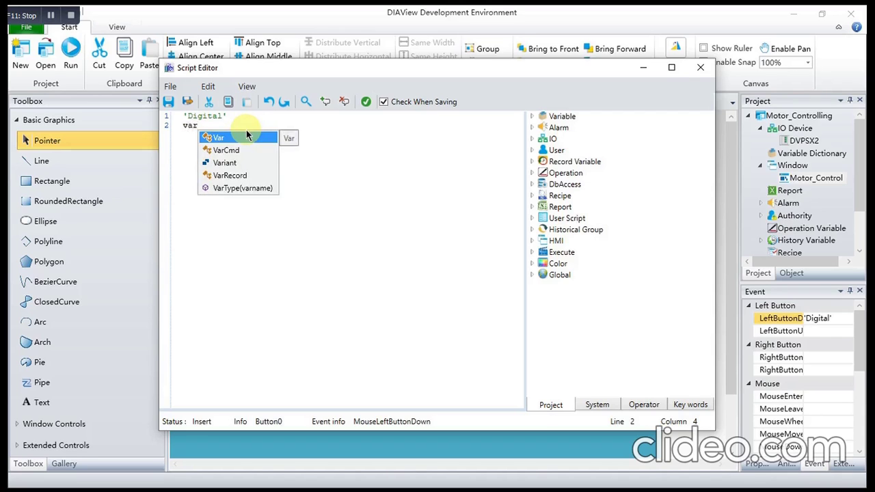
type(".")
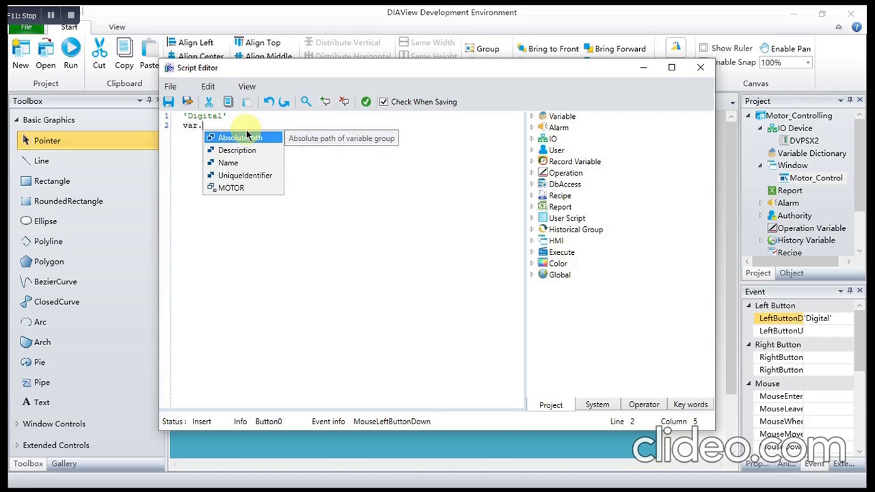
double_click(233, 189)
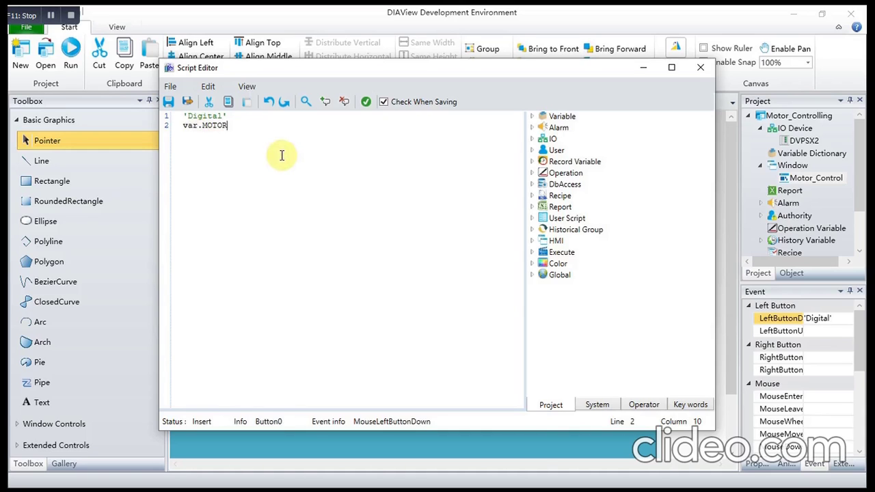
type("=")
type("1")
left_click_drag(237, 126, 201, 107)
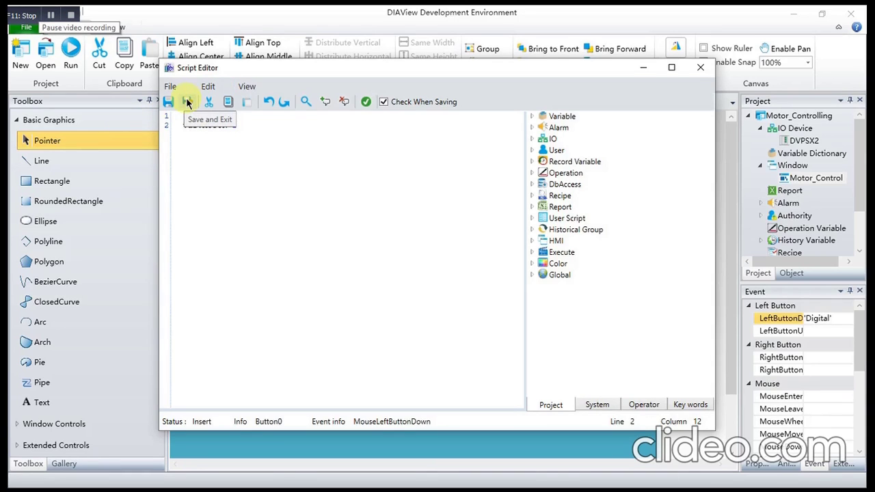
left_click(186, 102)
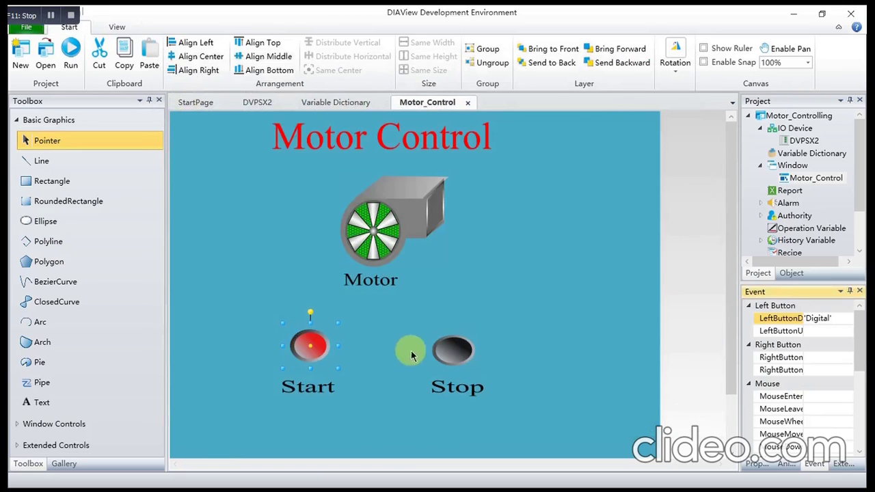
Open the script of the black Stop button's left-button-down event for editing.
left_click(451, 351)
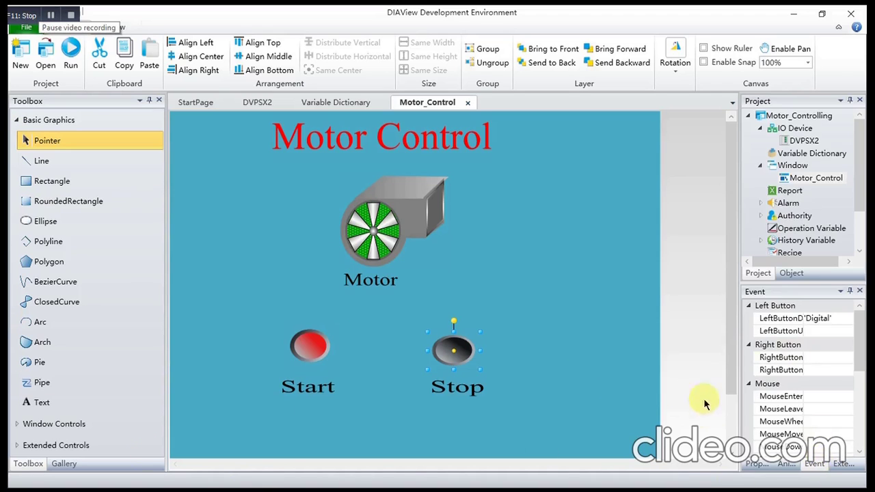
left_click(834, 410)
left_click(836, 319)
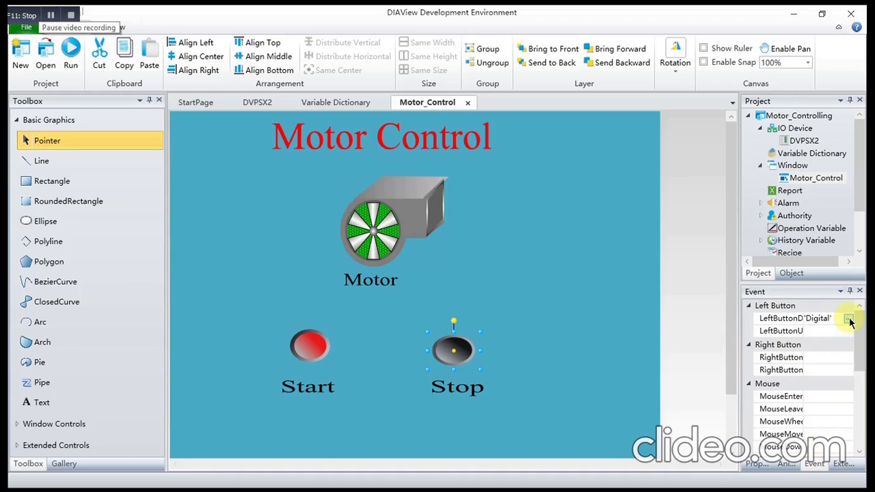
left_click(849, 320)
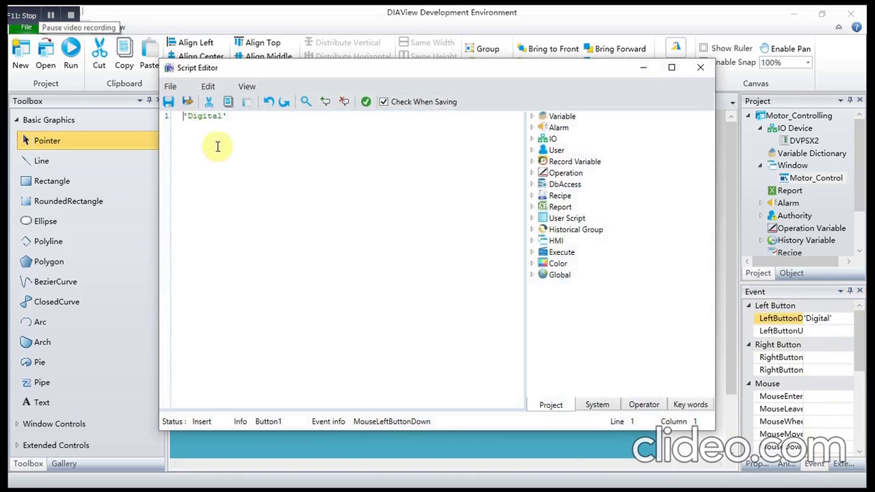
Add the line var.MOTOR=0 below the 'Digital' comment in the Stop button's script, then save and exit the script editor.
left_click(240, 119)
key("Return")
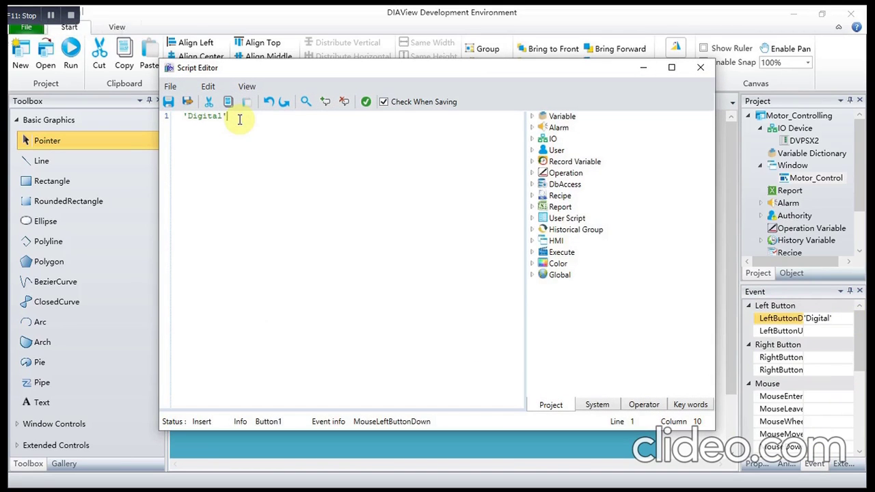
type("va")
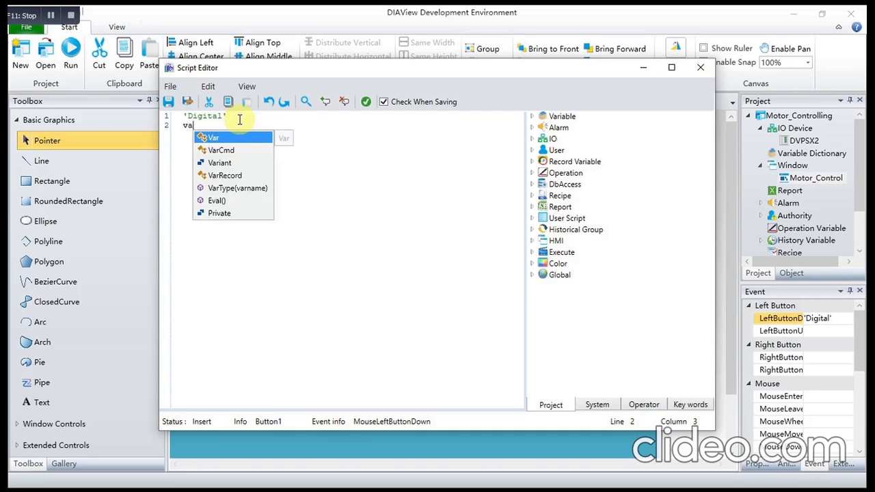
type("r")
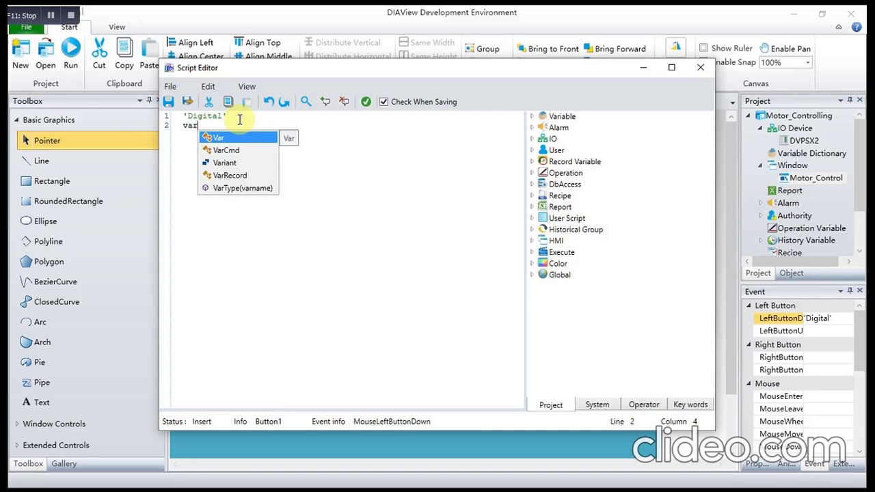
type(".")
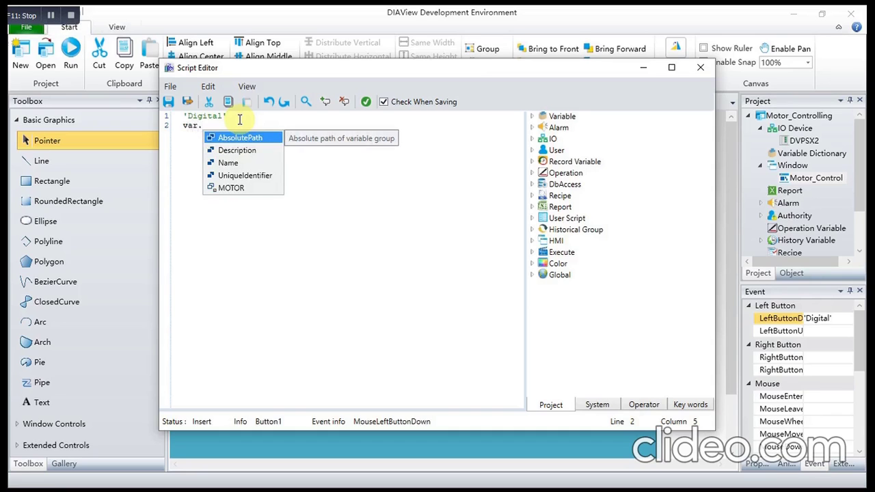
double_click(233, 189)
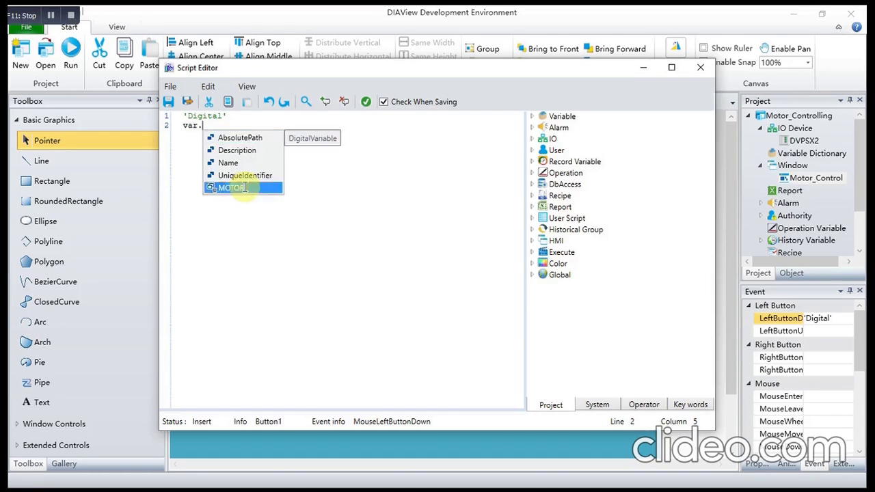
type("=")
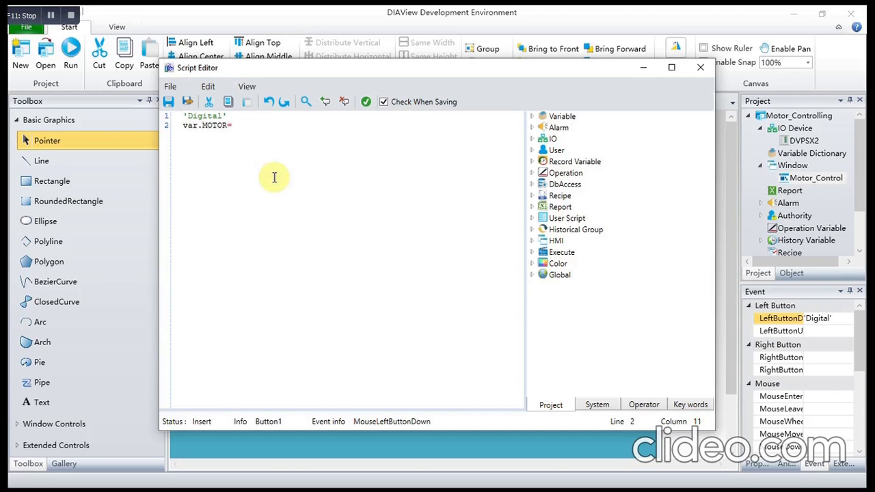
type("0")
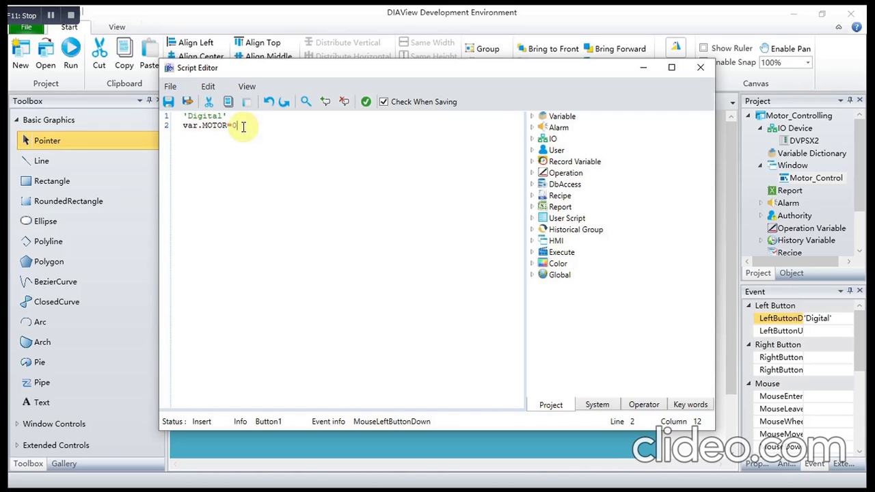
left_click(188, 102)
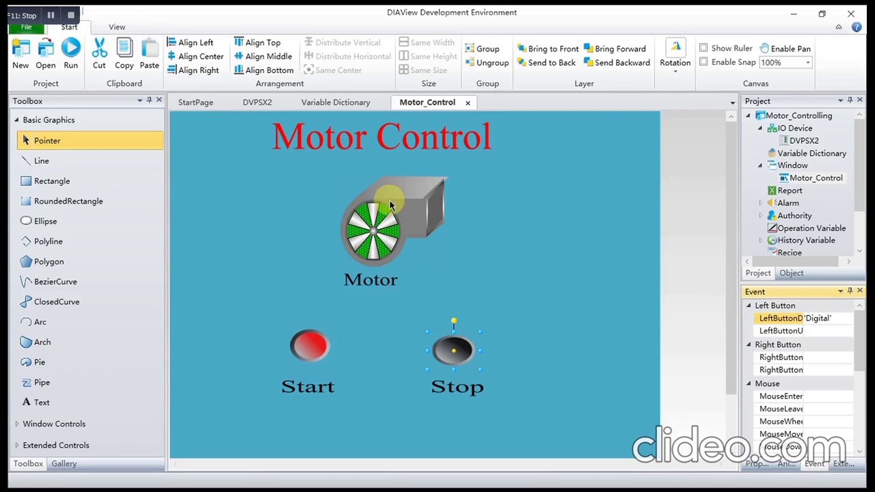
Open the rotation control of the blower's fan from its child animations and set the rotation step to 10 degrees.
left_click(375, 239)
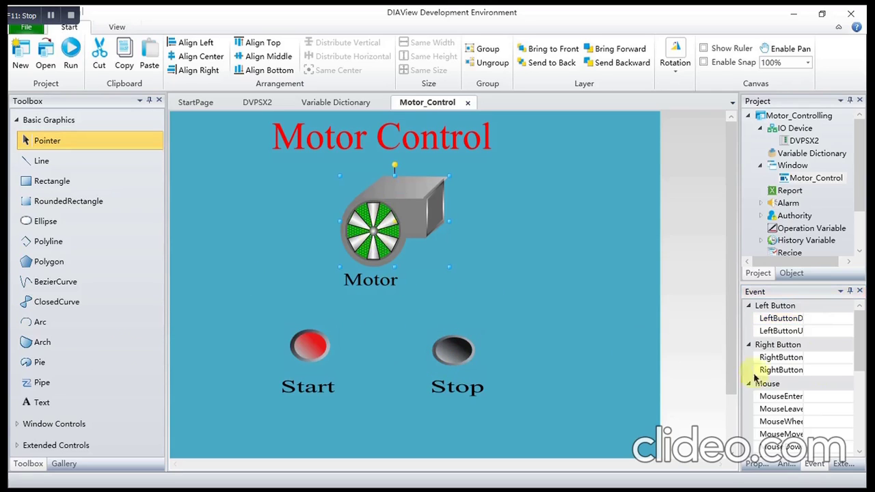
left_click(785, 465)
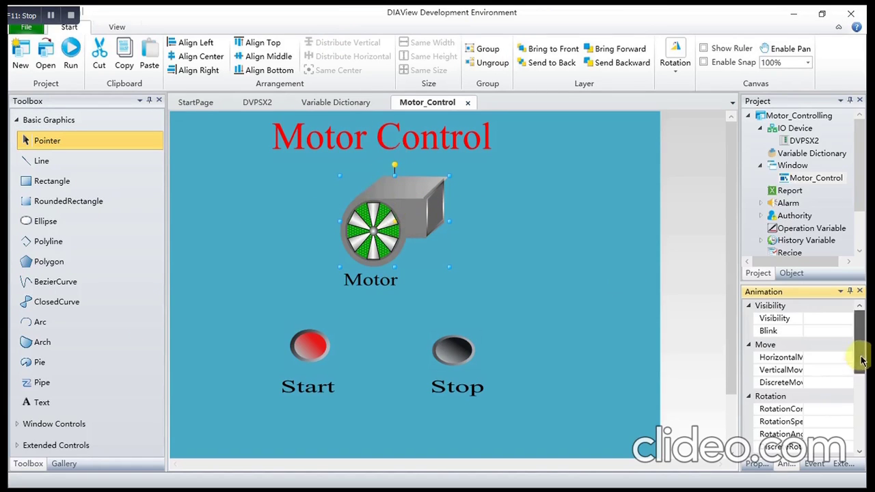
left_click(754, 468)
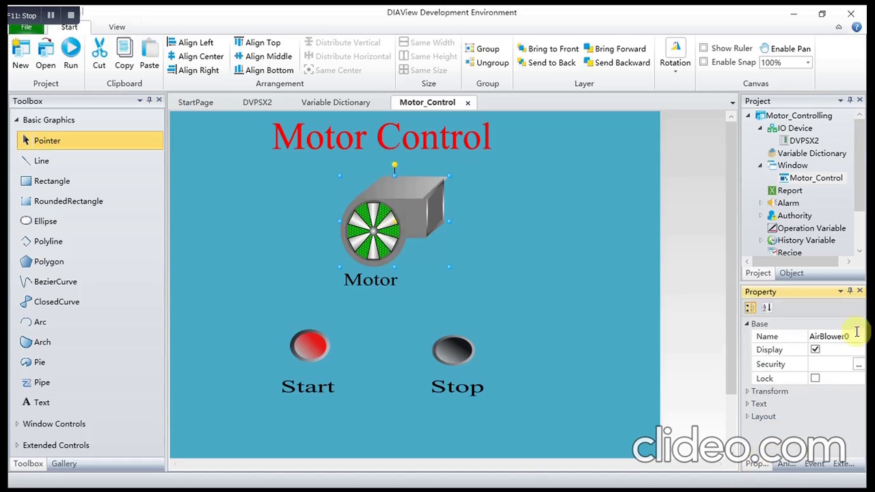
left_click(786, 467)
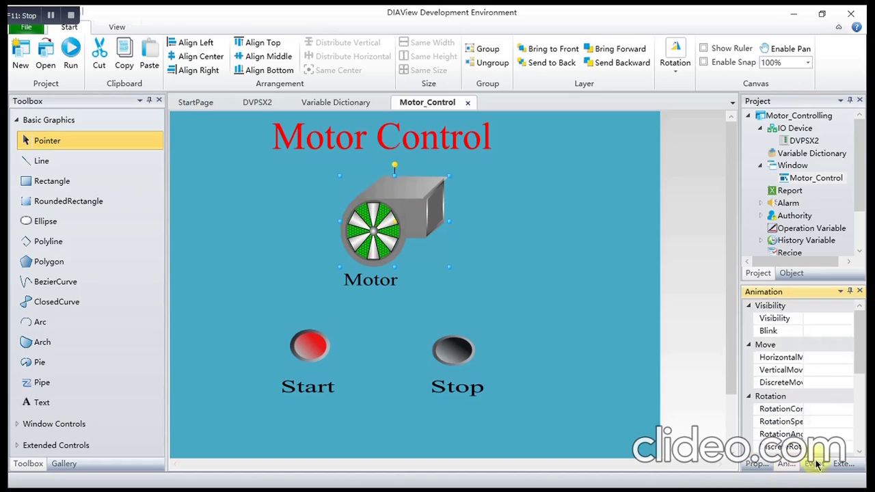
left_click_drag(860, 351, 865, 318)
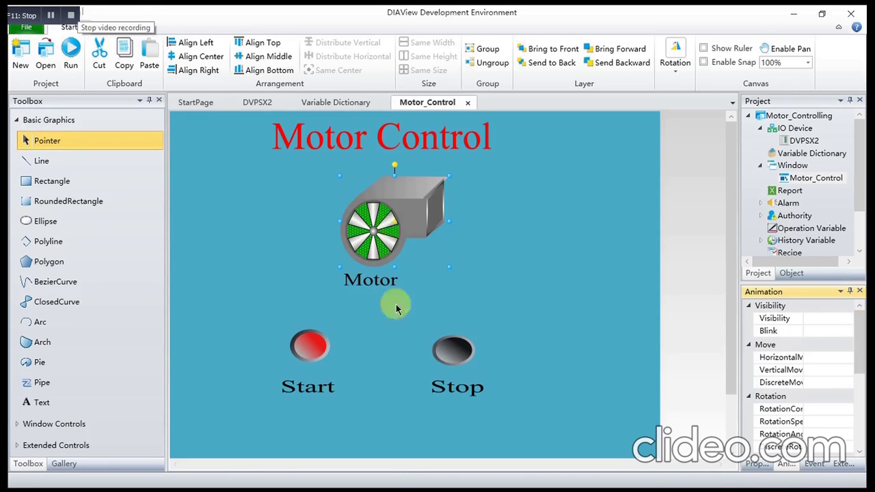
left_click(399, 217)
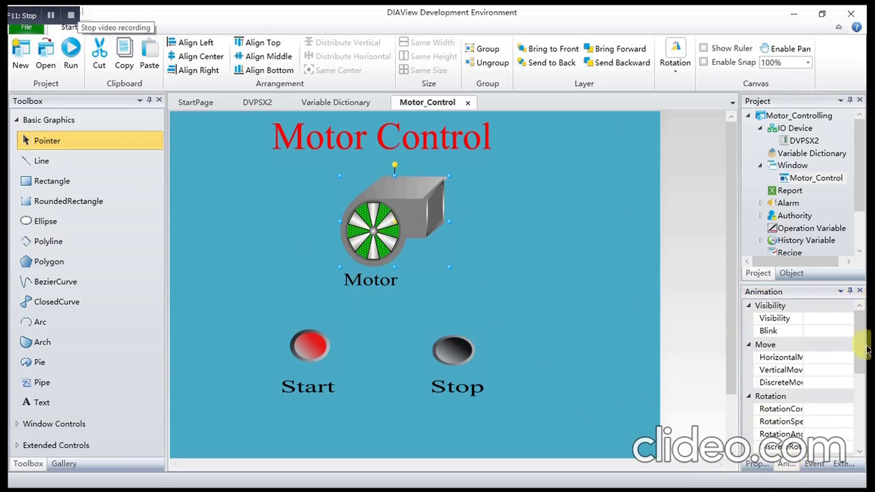
left_click_drag(854, 353, 866, 438)
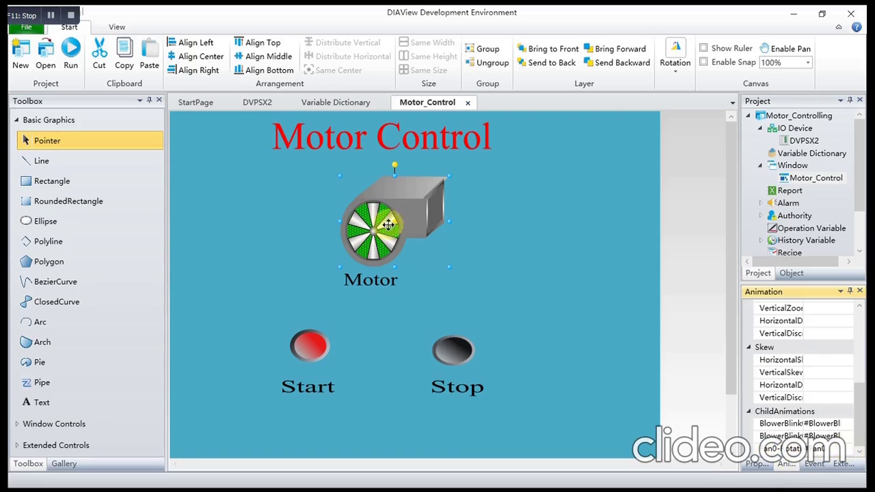
double_click(849, 449)
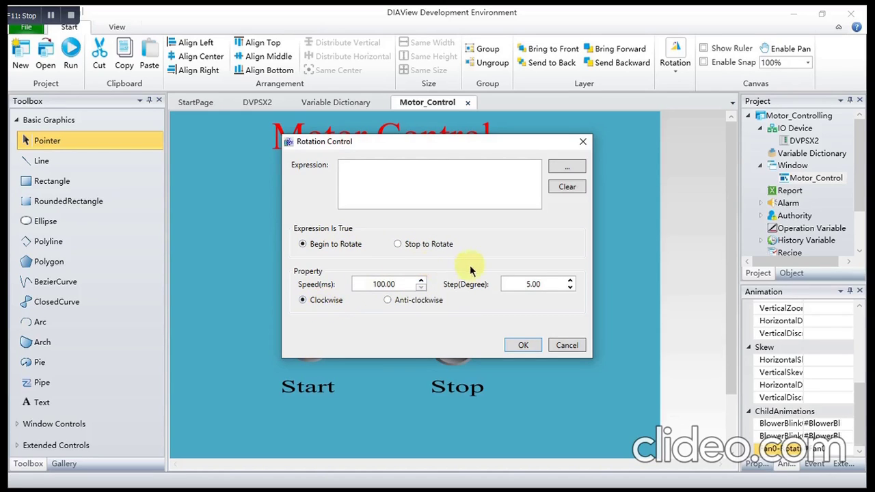
double_click(571, 281)
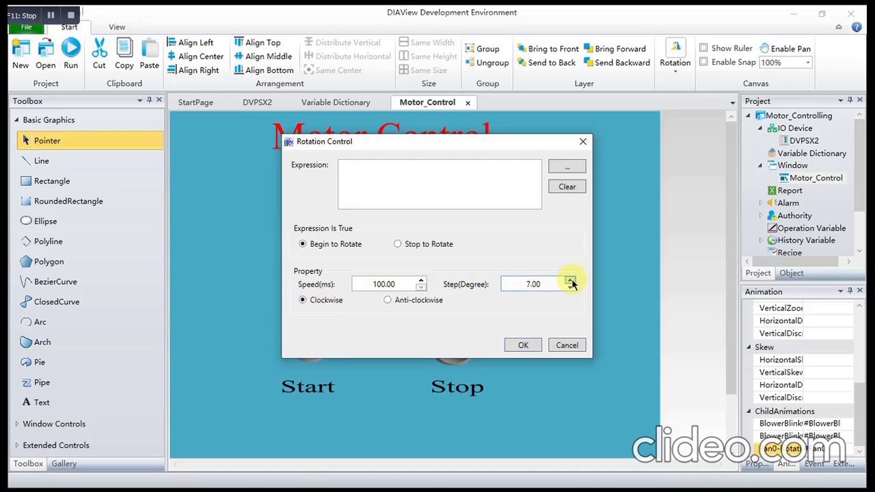
left_click(570, 282)
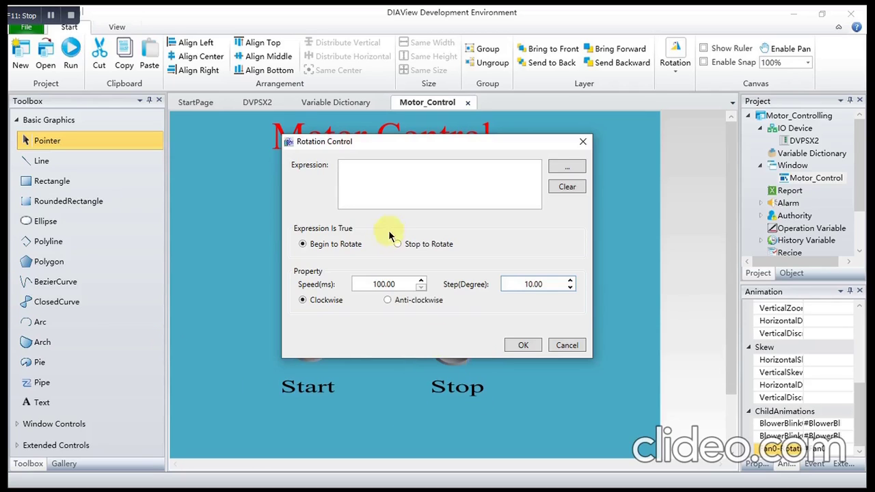
Set the fan's rotation expression to the variable Var.MOTOR from the Variable Dictionary and apply the rotation settings.
left_click(566, 167)
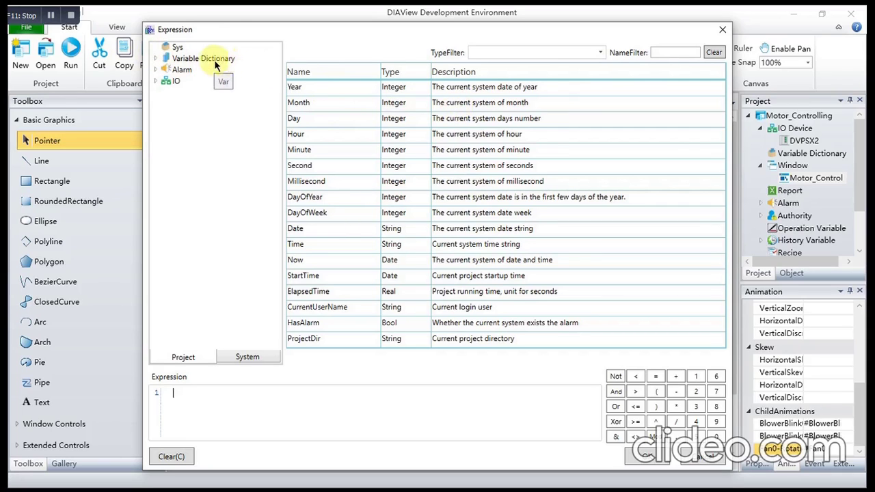
left_click(159, 58)
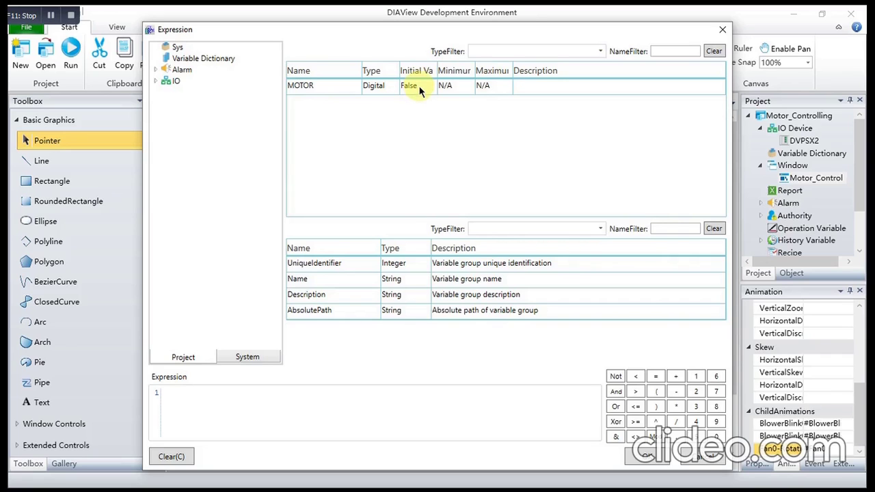
left_click(318, 89)
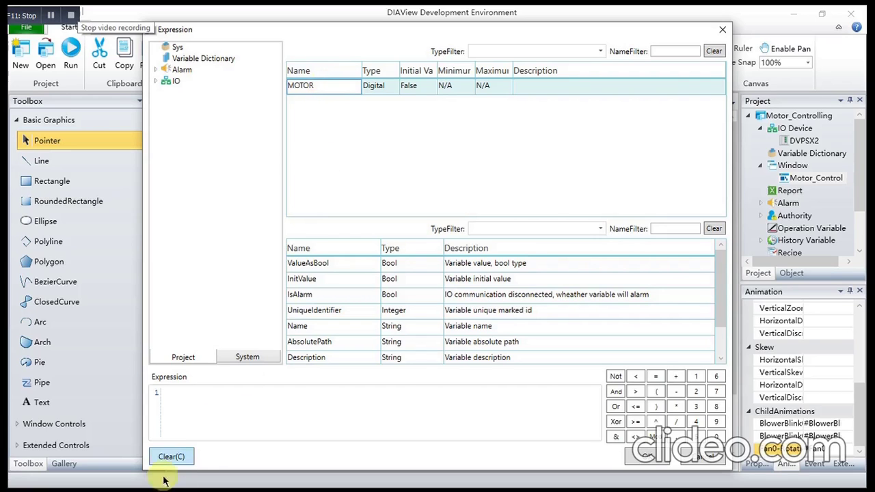
left_click(174, 396)
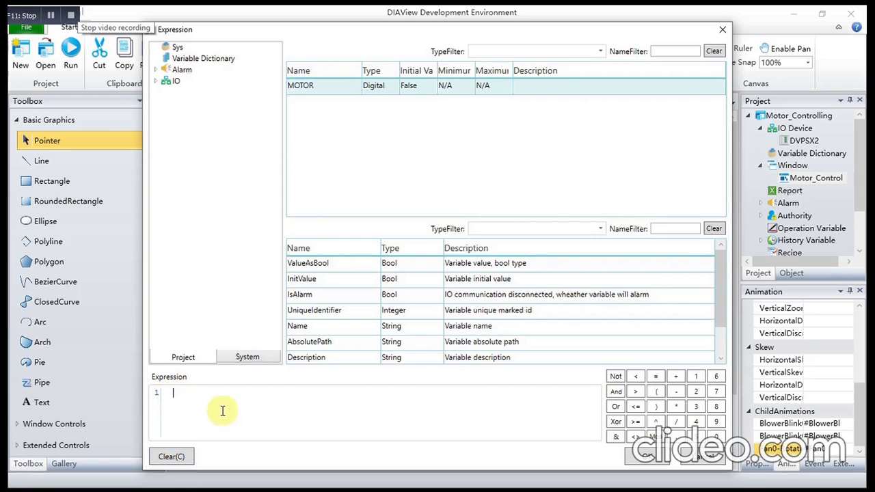
double_click(328, 88)
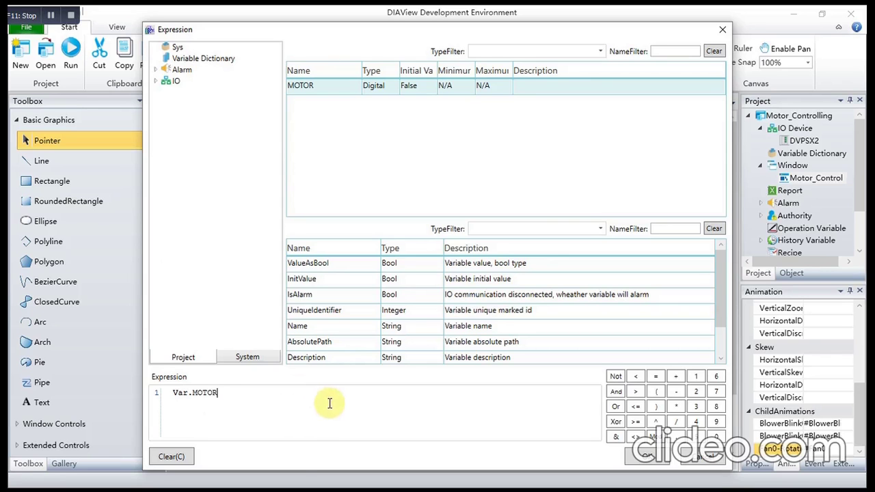
left_click(649, 459)
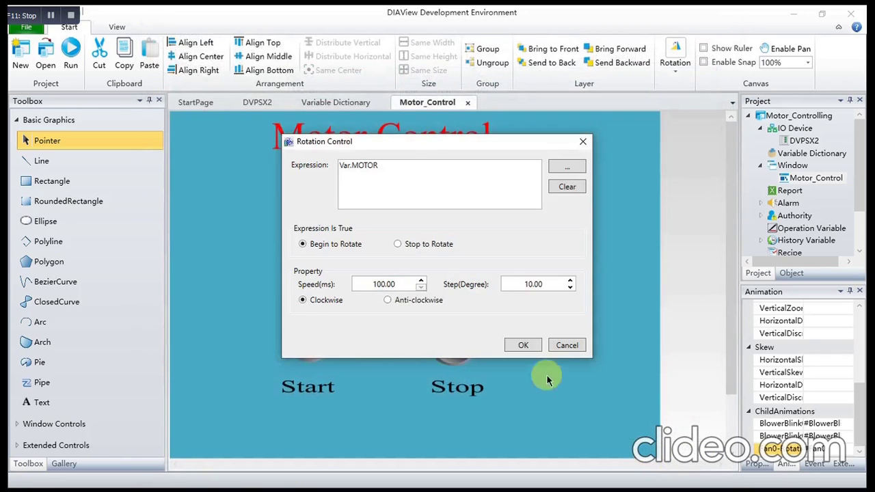
left_click(523, 346)
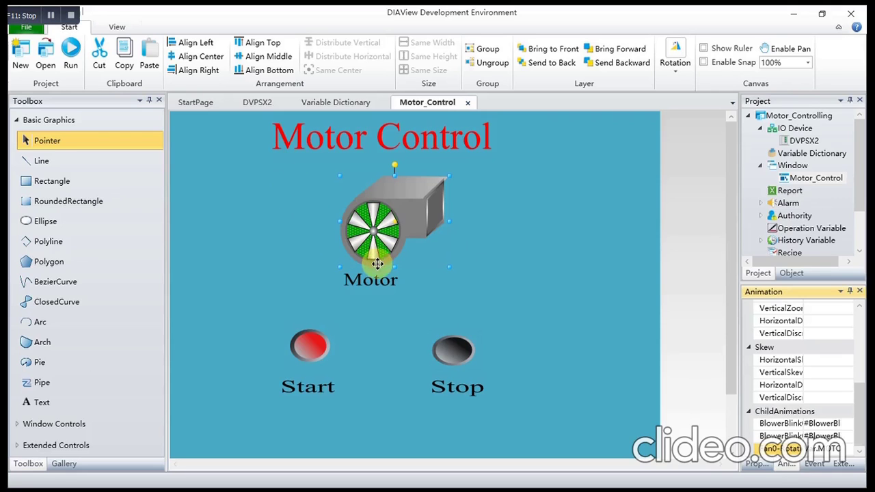
Run the project in the 2-hour presentation mode without a dongle key and start the motor with the red Start button.
left_click(72, 51)
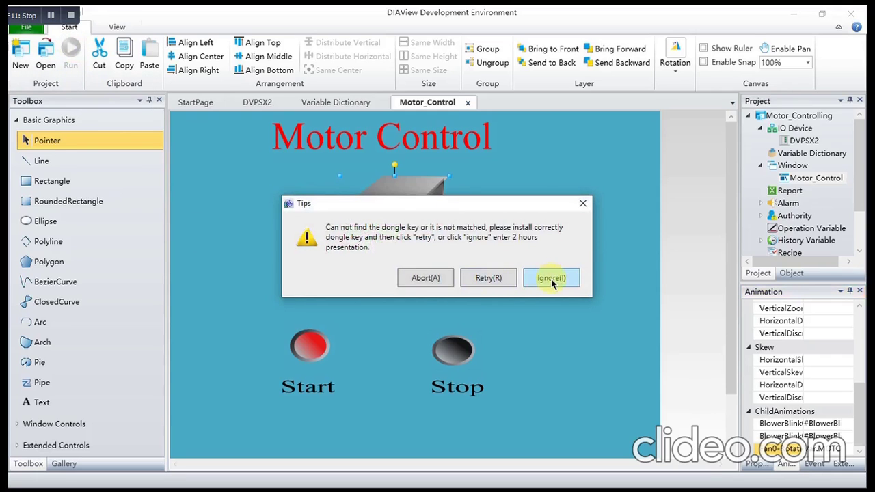
left_click(551, 278)
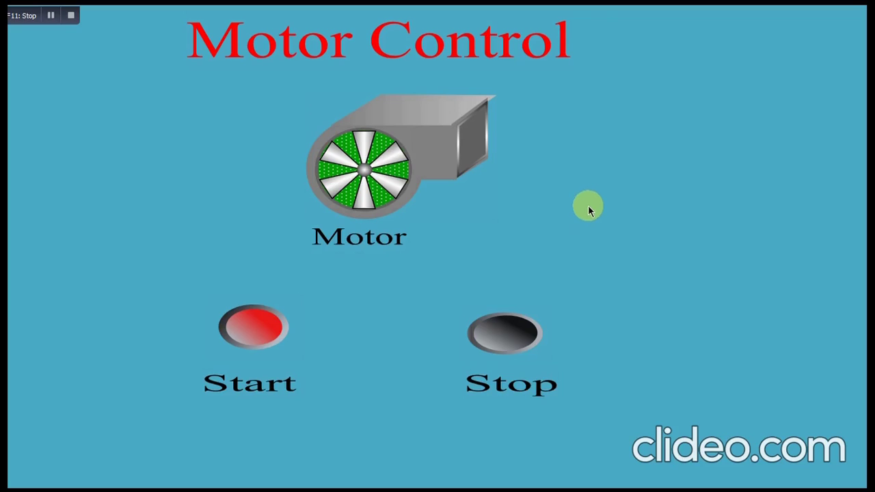
left_click(260, 332)
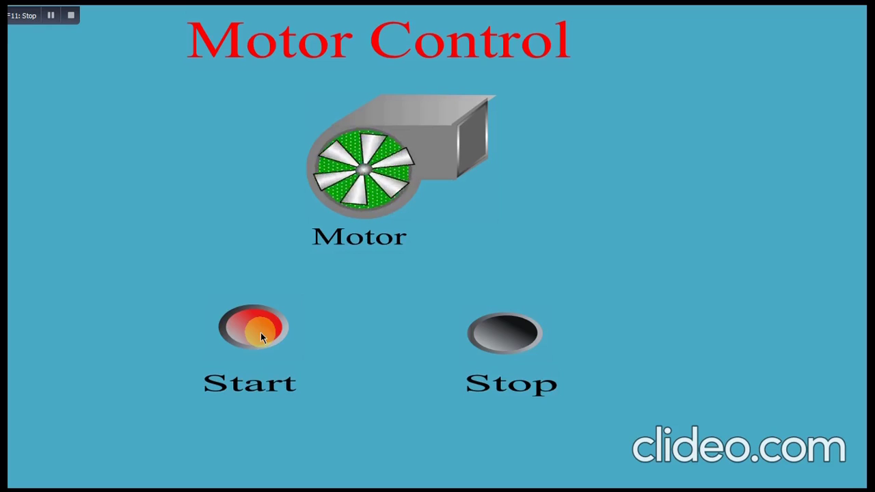